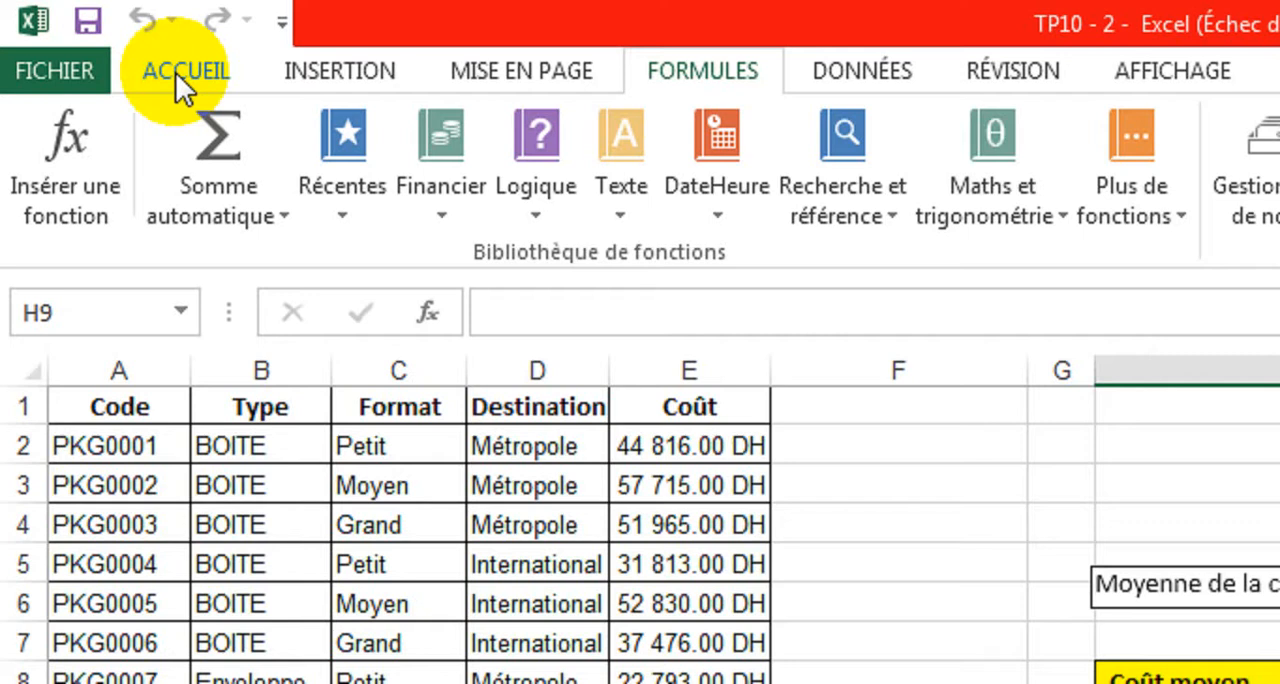
Step: Calculate the average of the Coût column, E2:E13, in the Coût moyen cell with the MOYENNE function
click(92, 35)
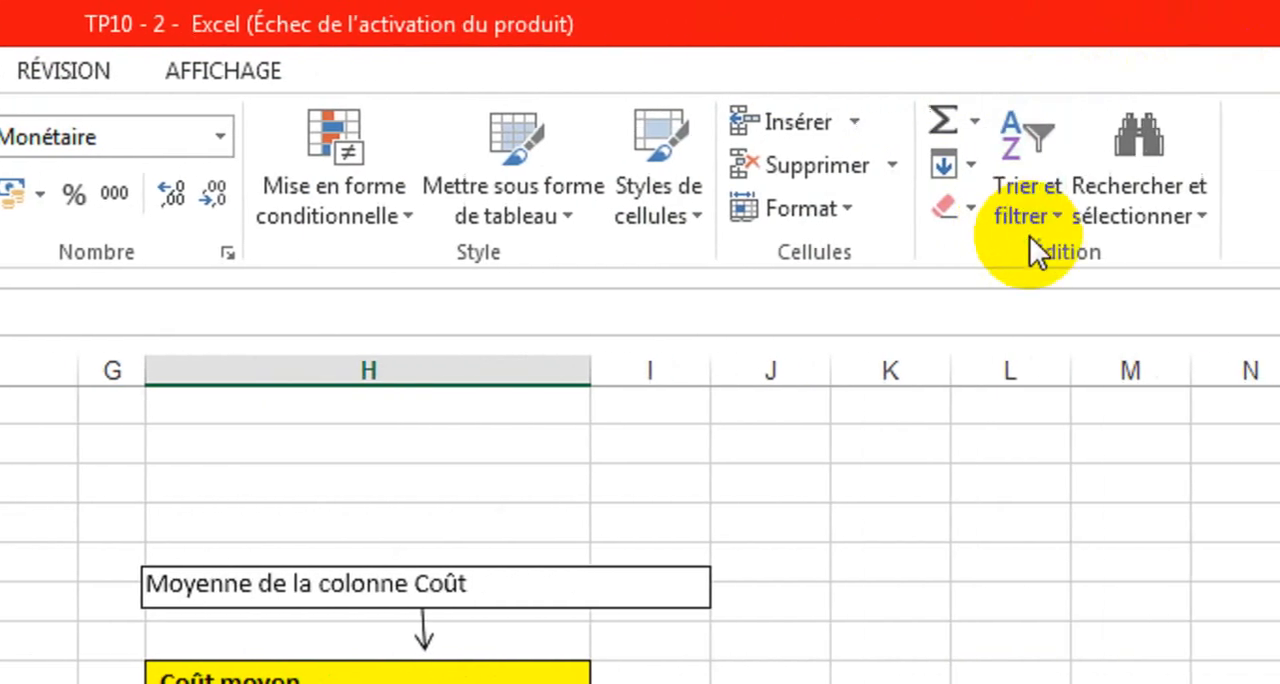
click(954, 145)
click(949, 125)
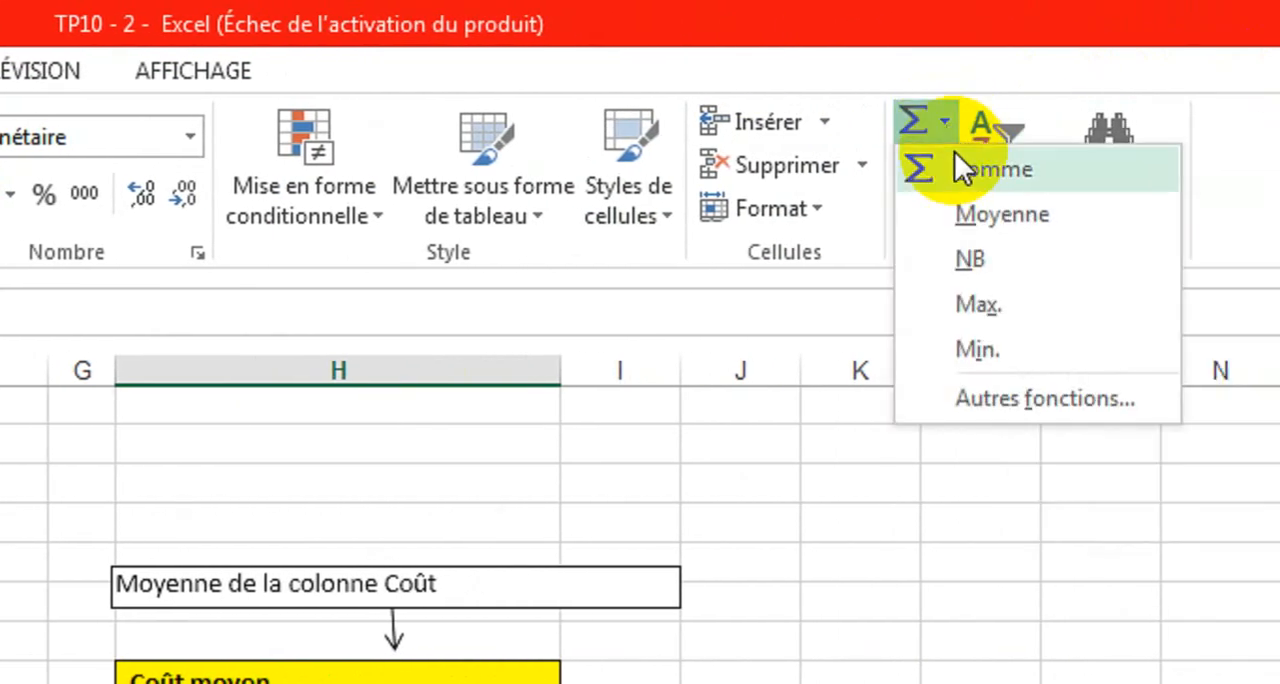
click(978, 214)
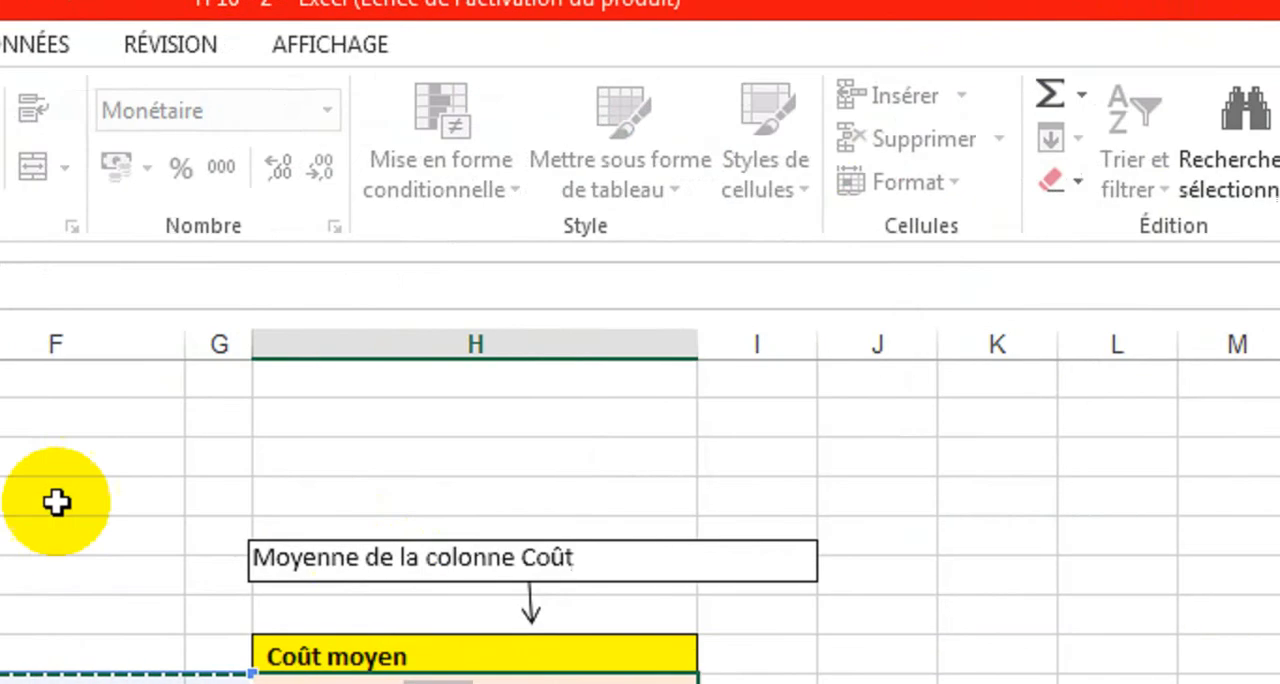
drag(299, 420, 331, 581)
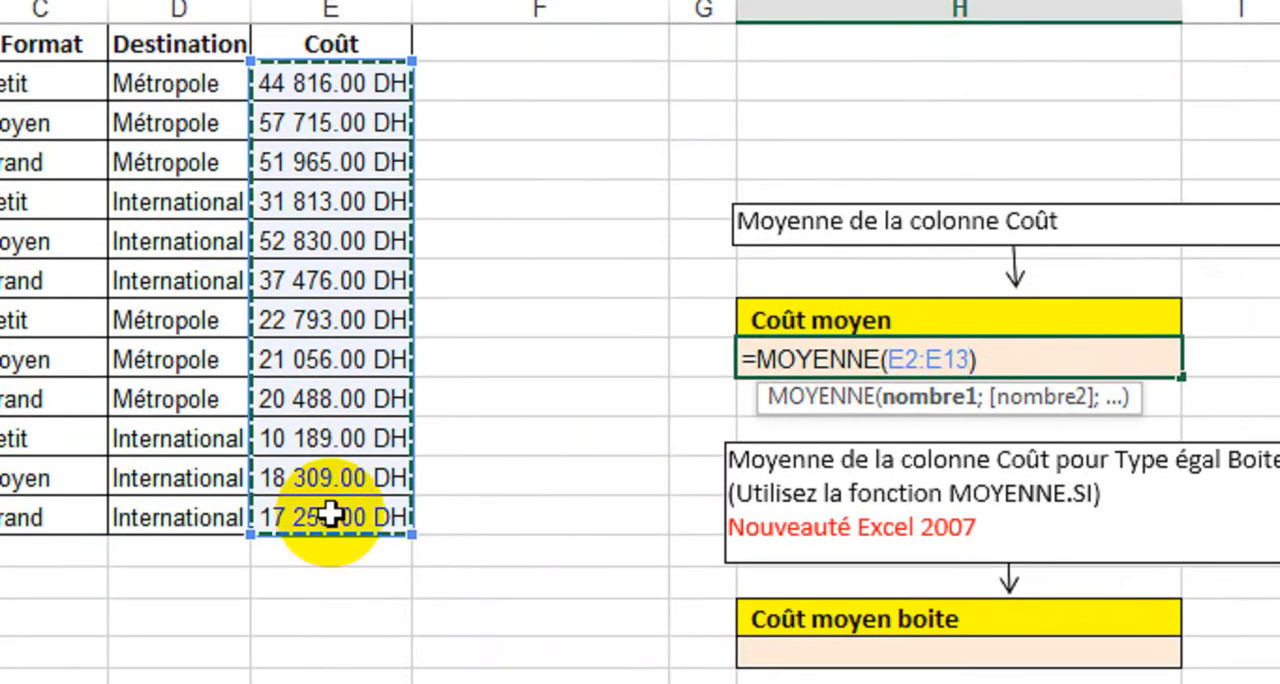
key(Return)
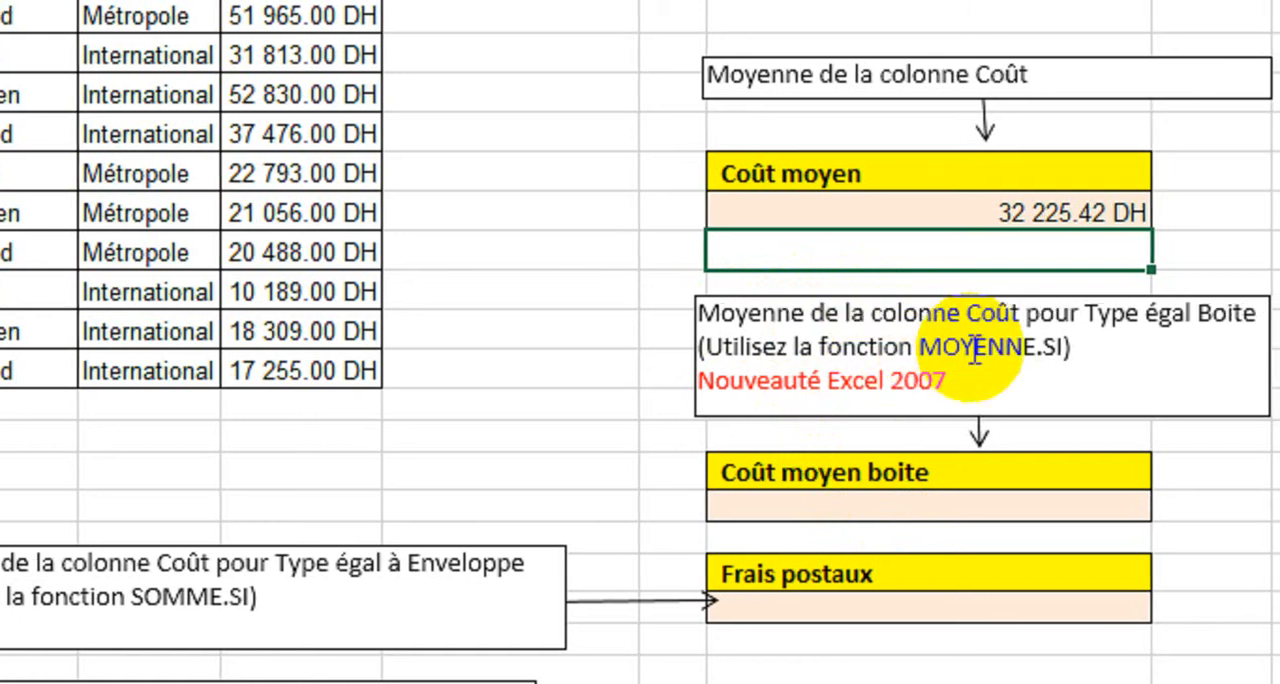
Step: Insert the MOYENNE.SI function in the cell below Coût moyen boite
click(826, 503)
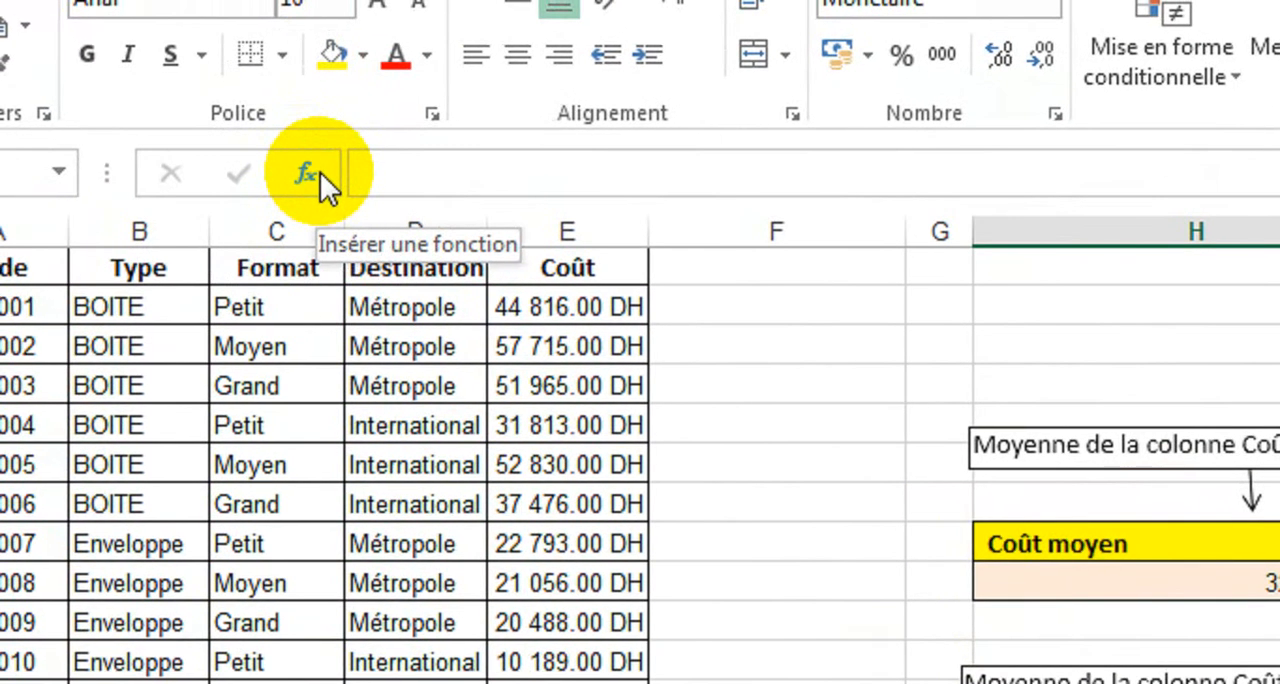
click(283, 150)
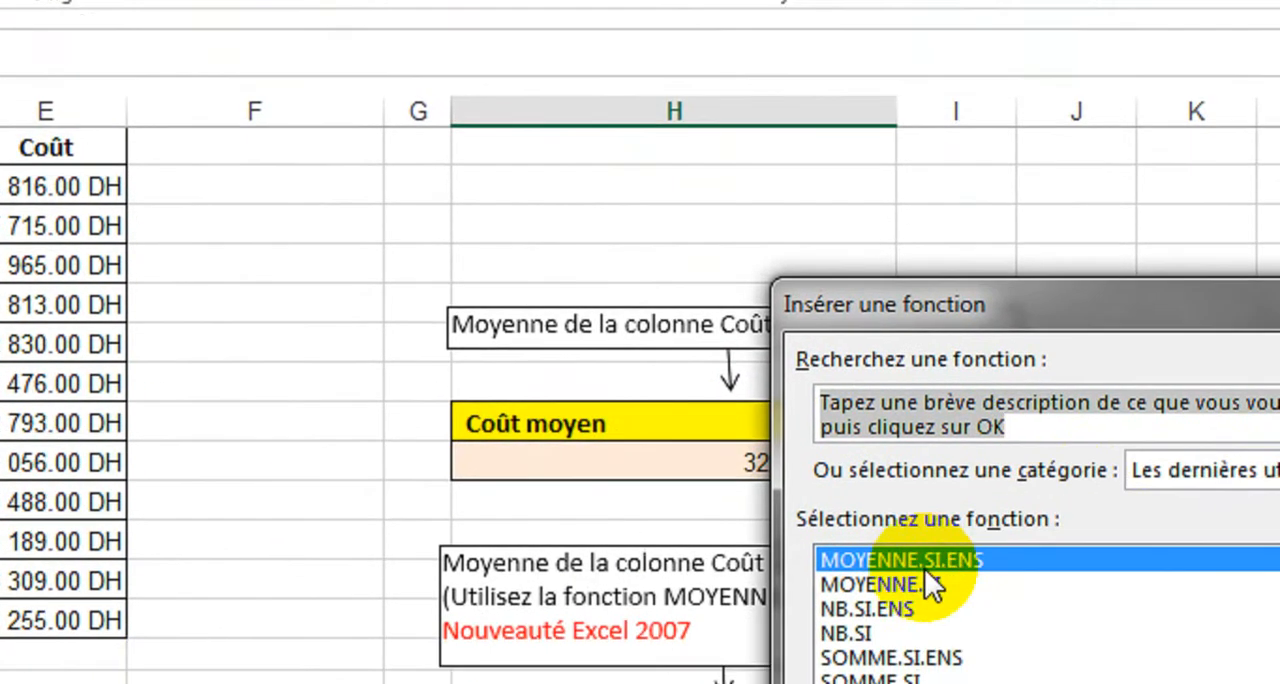
click(914, 530)
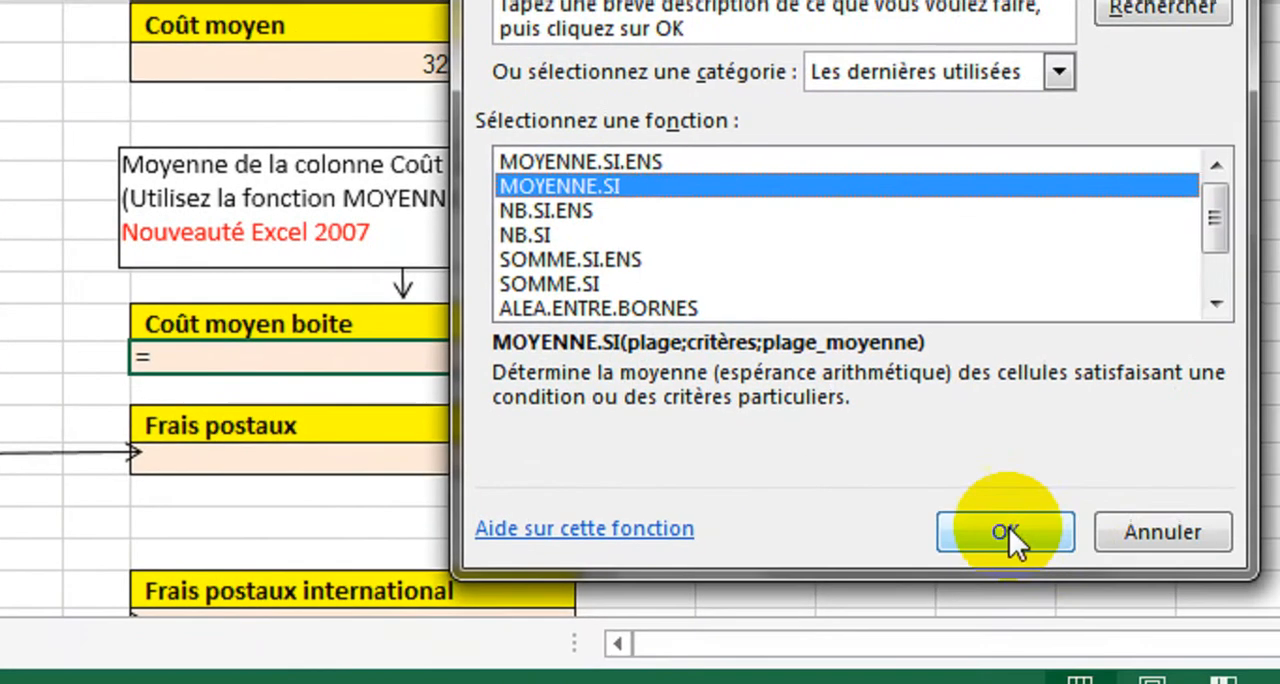
click(1192, 612)
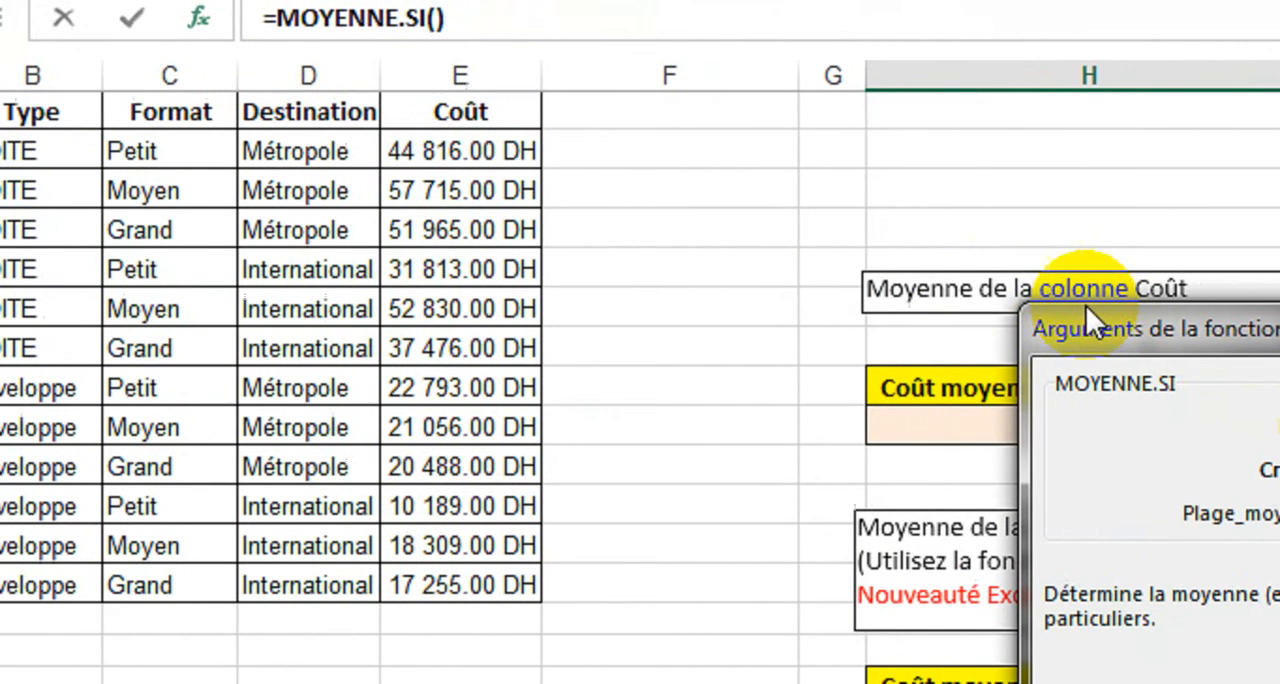
Step: Complete MOYENNE.SI with B2:B13 as the range, B7 as the criterion and E2:E13 as the range to average
drag(1264, 328, 894, 425)
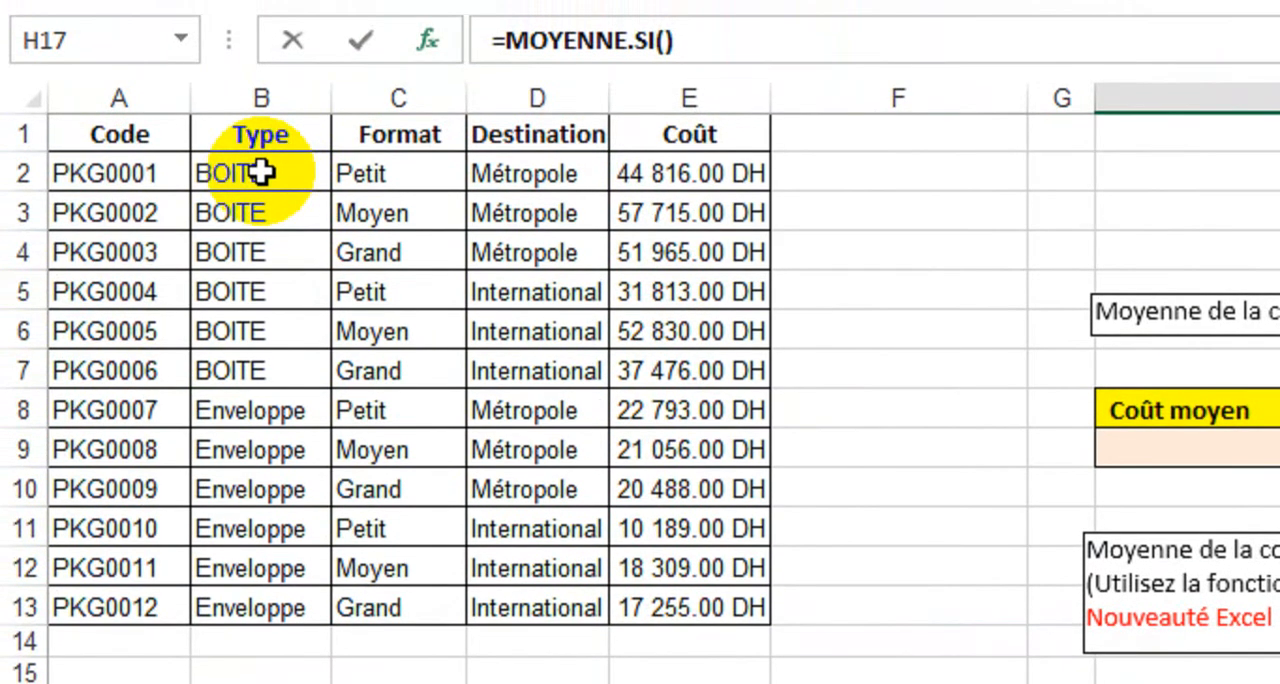
drag(262, 347, 218, 131)
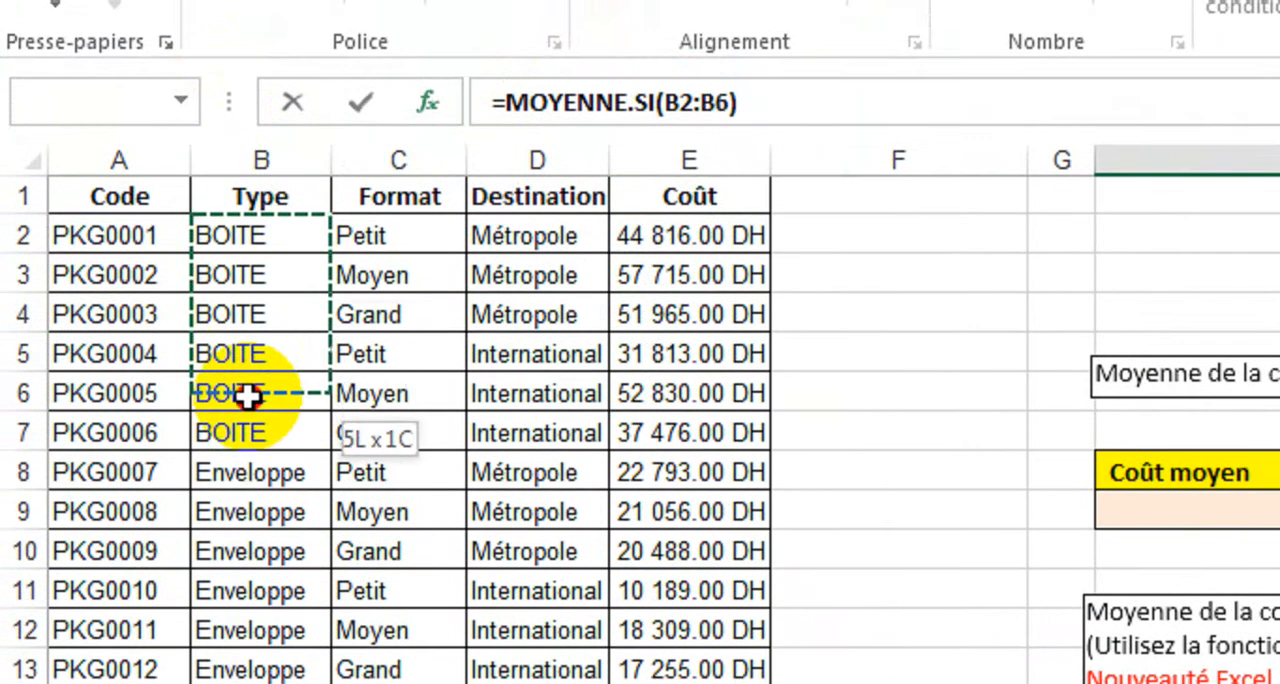
drag(247, 396, 252, 665)
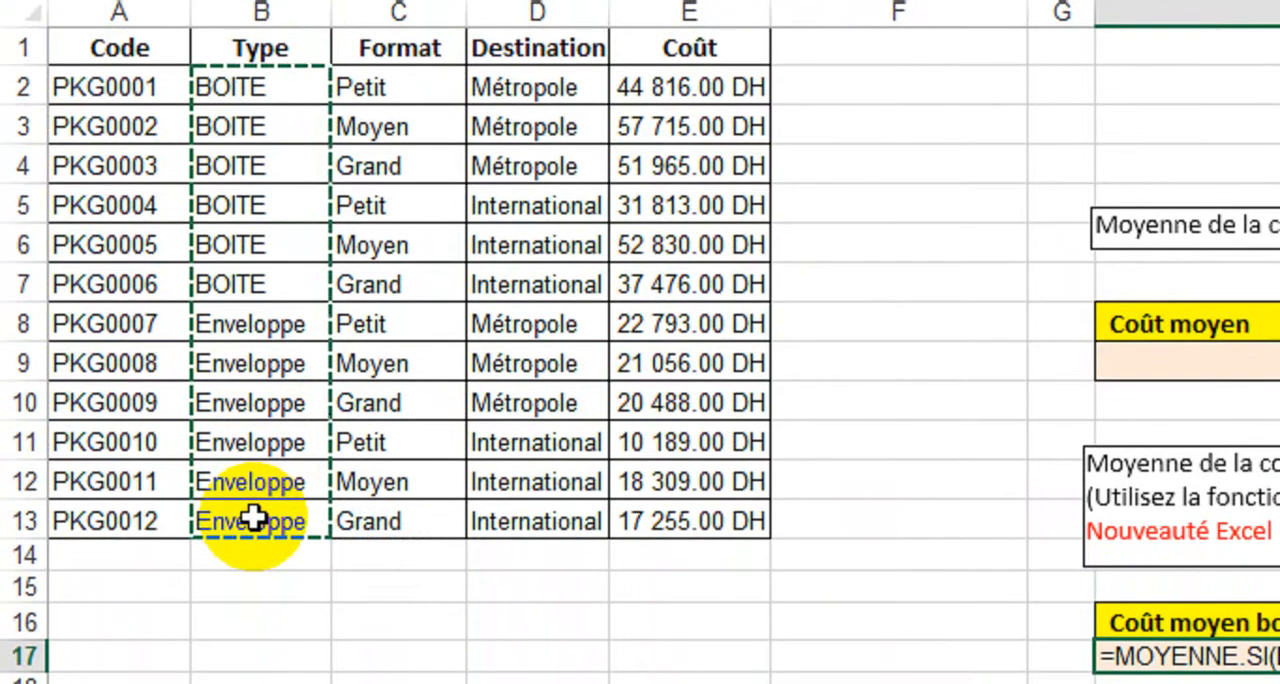
drag(253, 518, 253, 518)
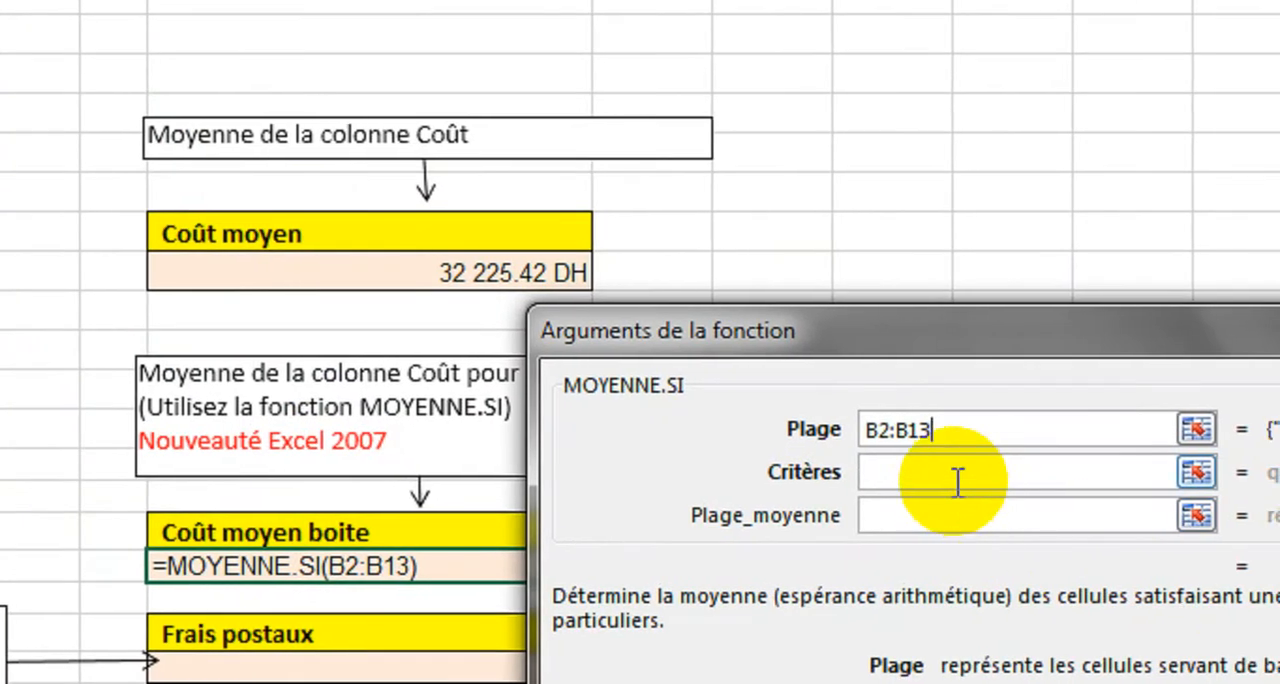
click(954, 478)
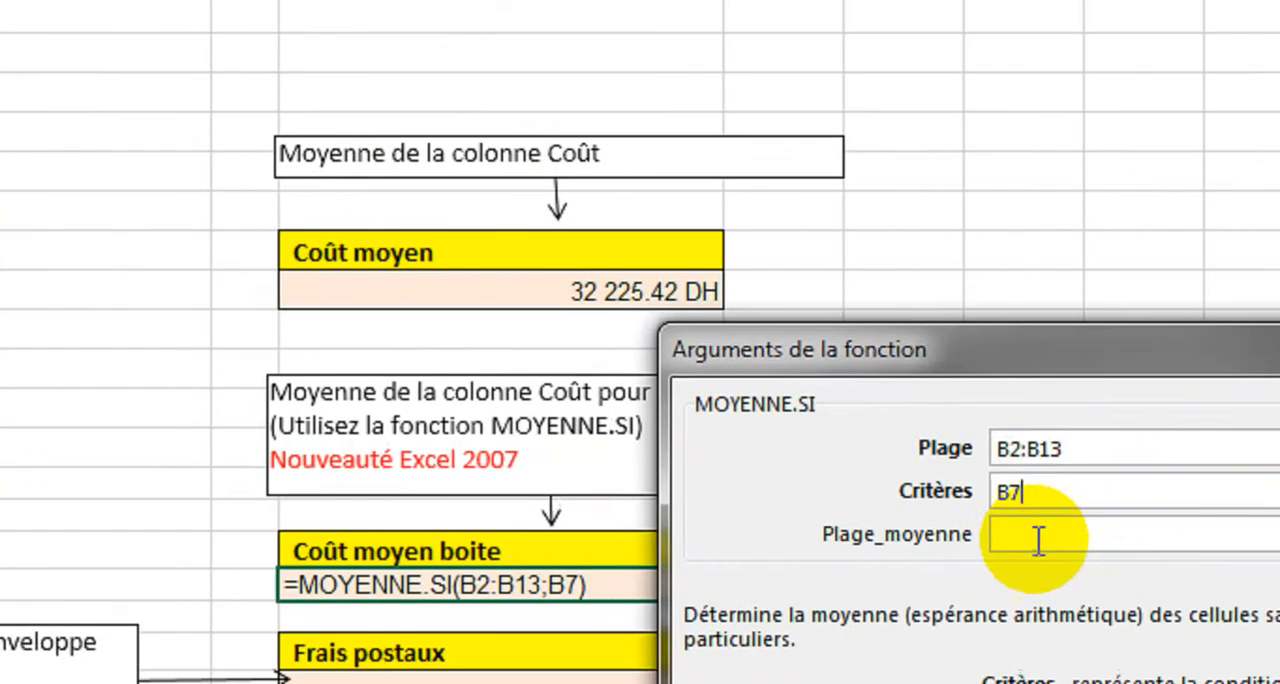
click(977, 514)
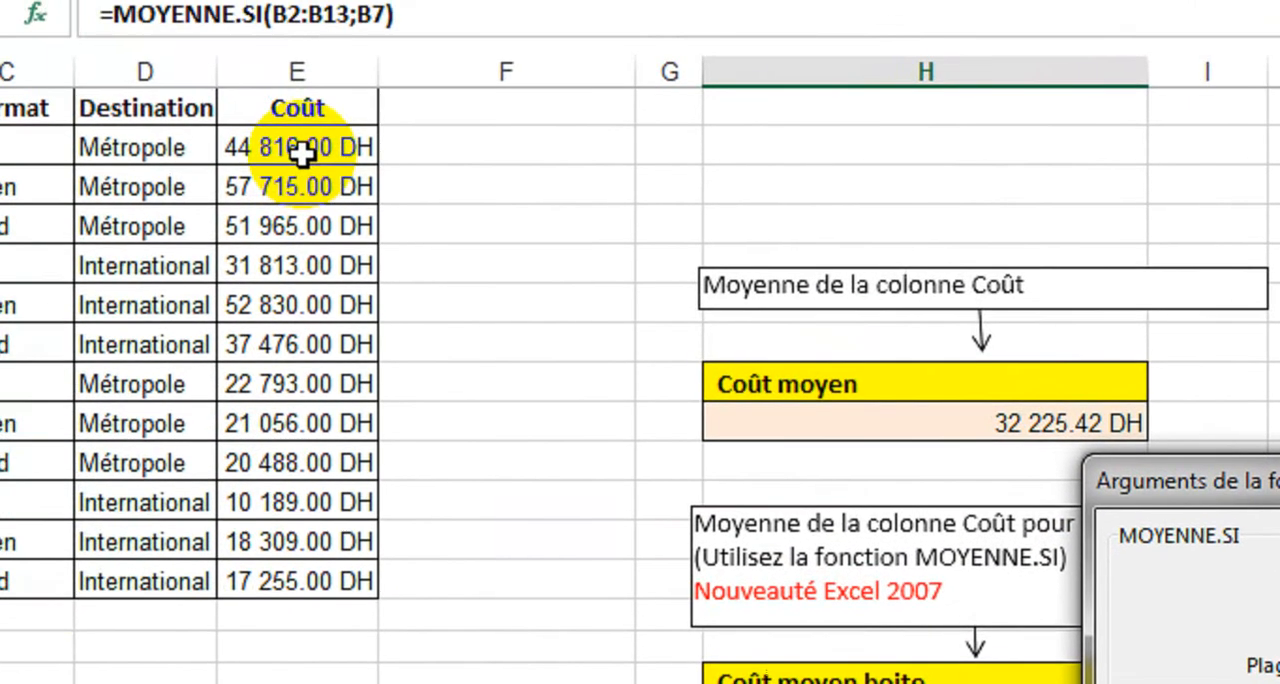
drag(300, 150, 296, 410)
drag(318, 497, 318, 598)
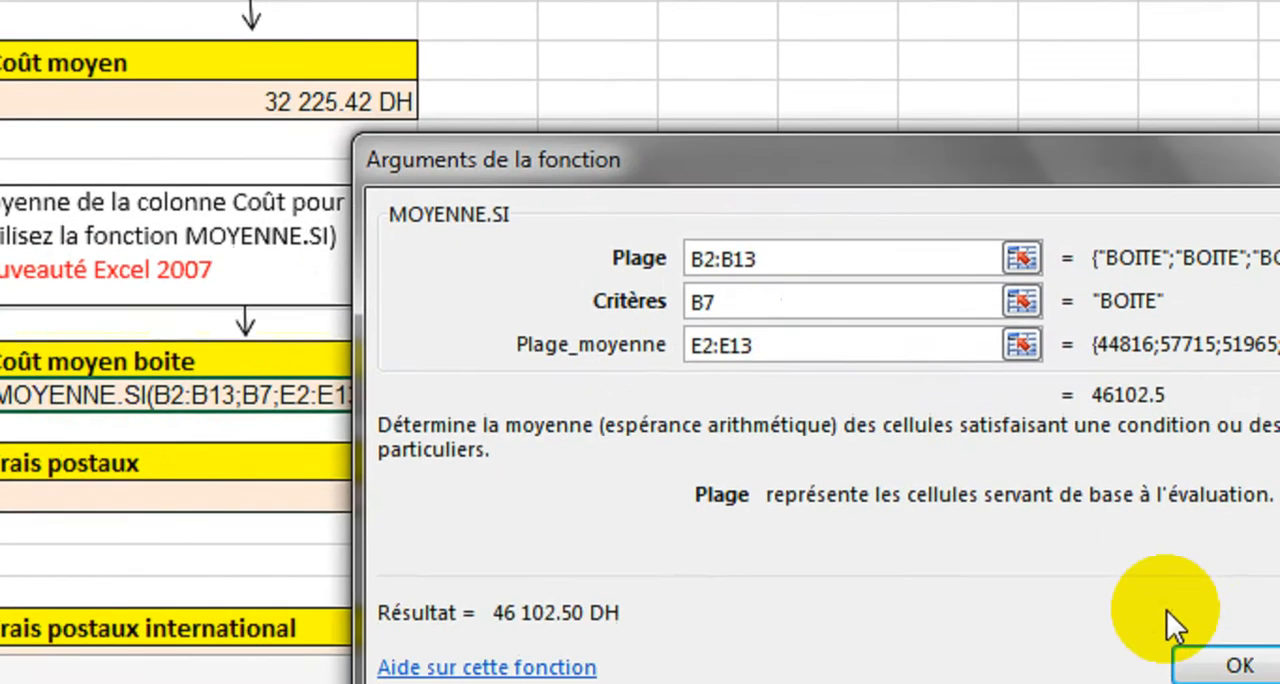
click(1063, 606)
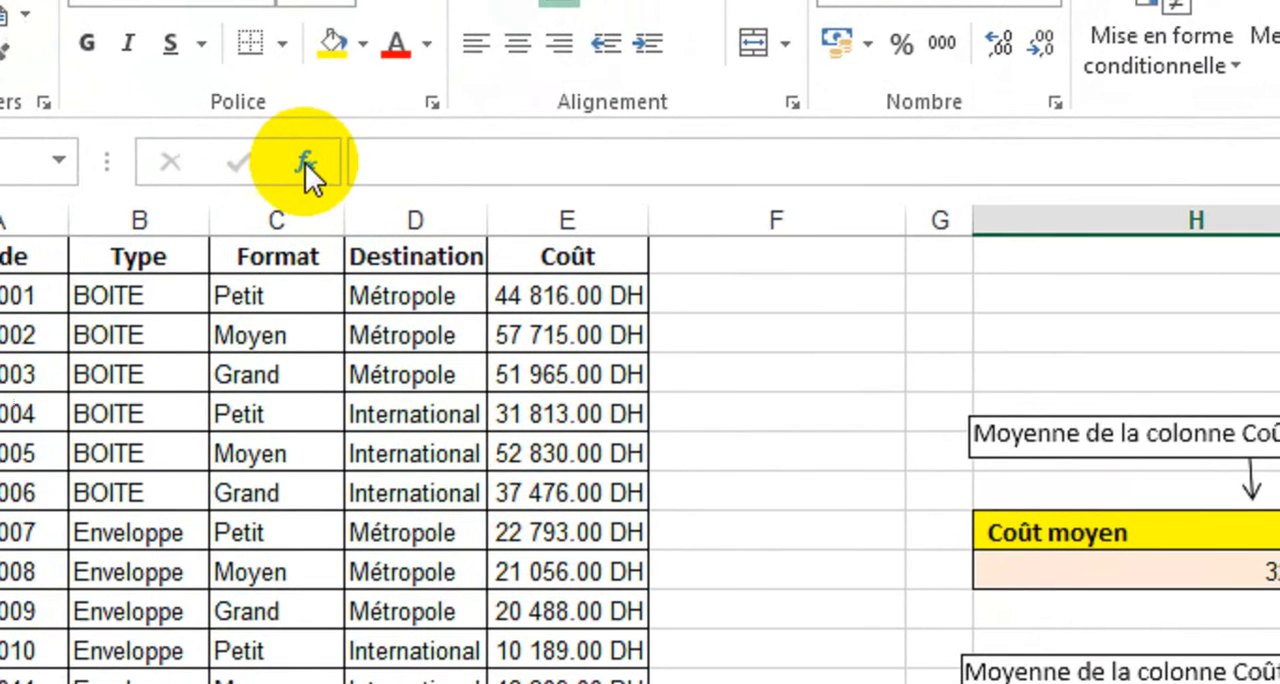
Step: Insert the SOMME.SI function in the cell below Frais postaux
click(305, 163)
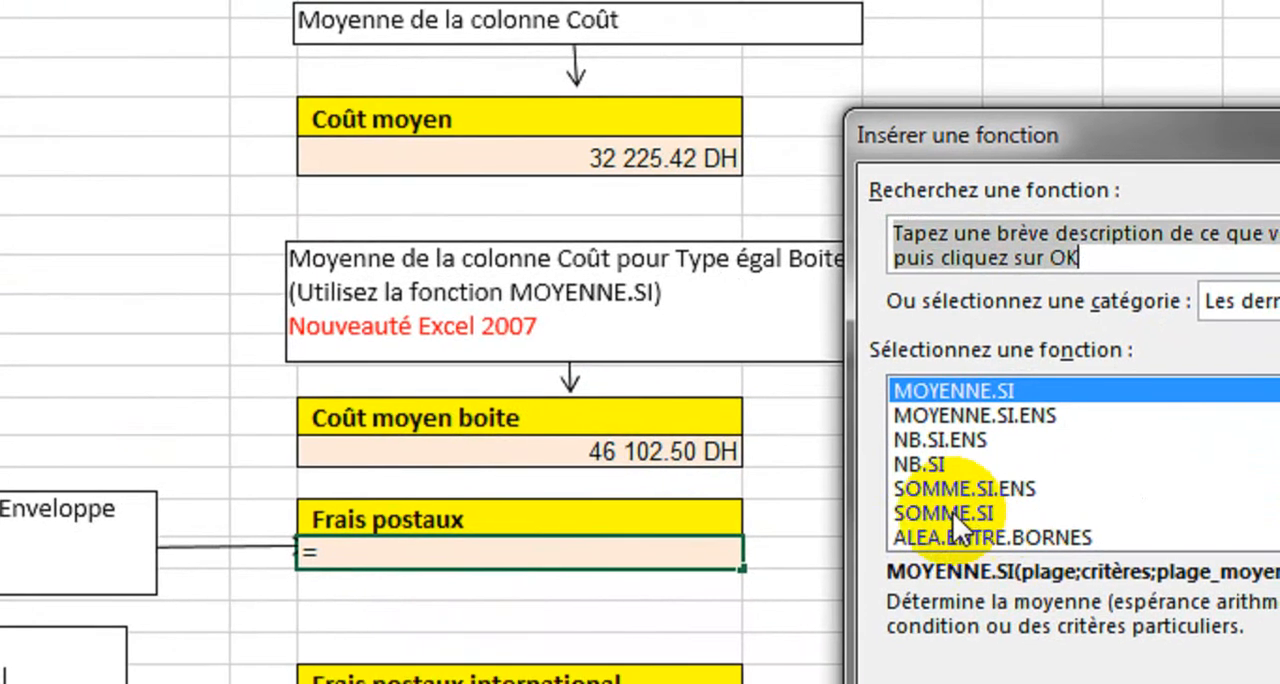
click(1140, 631)
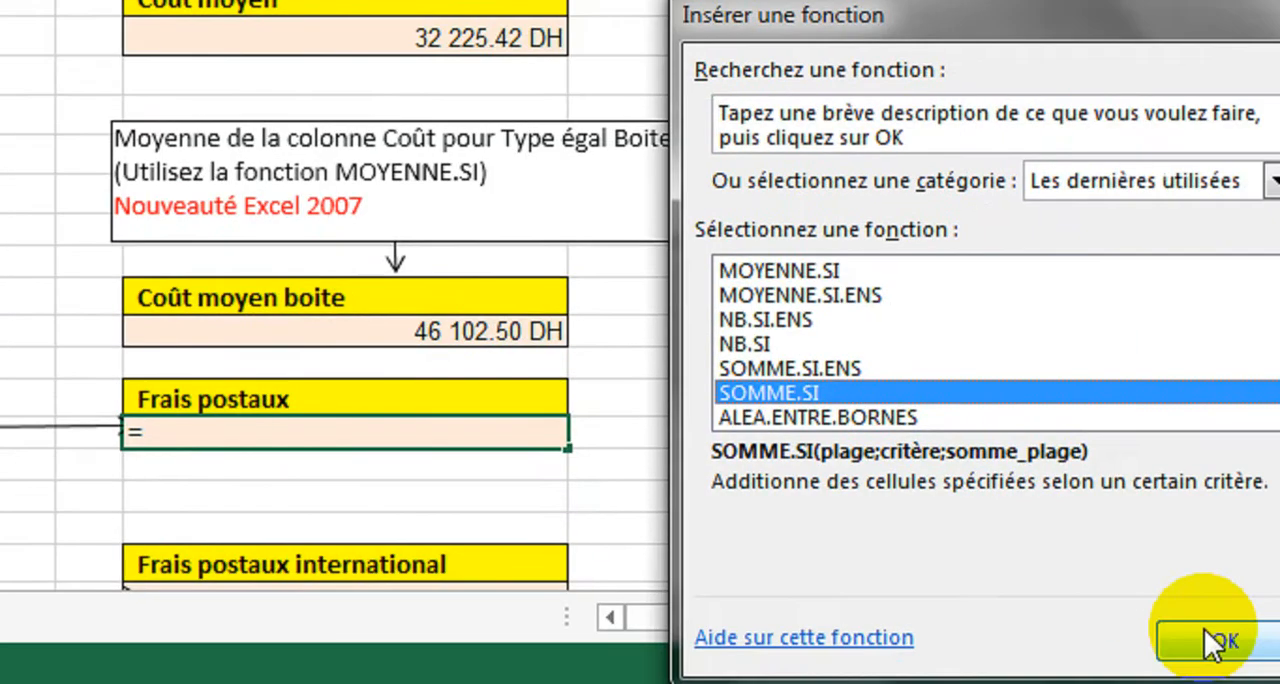
click(1213, 643)
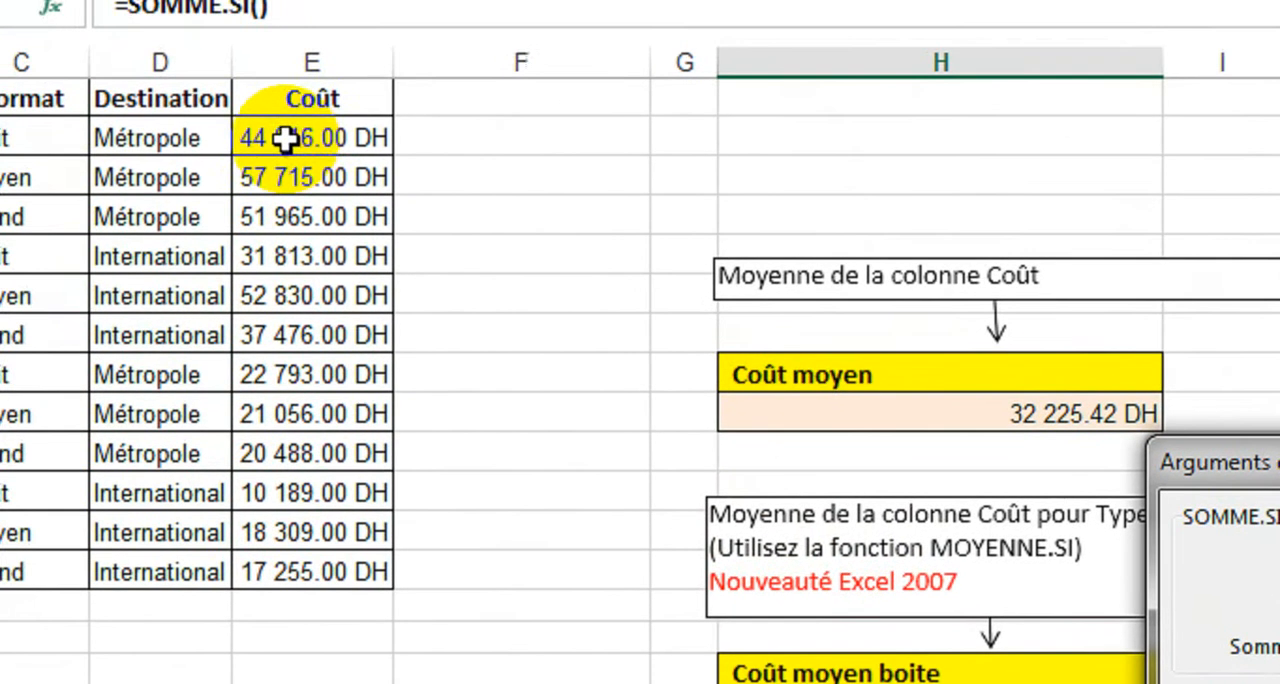
drag(287, 140, 290, 225)
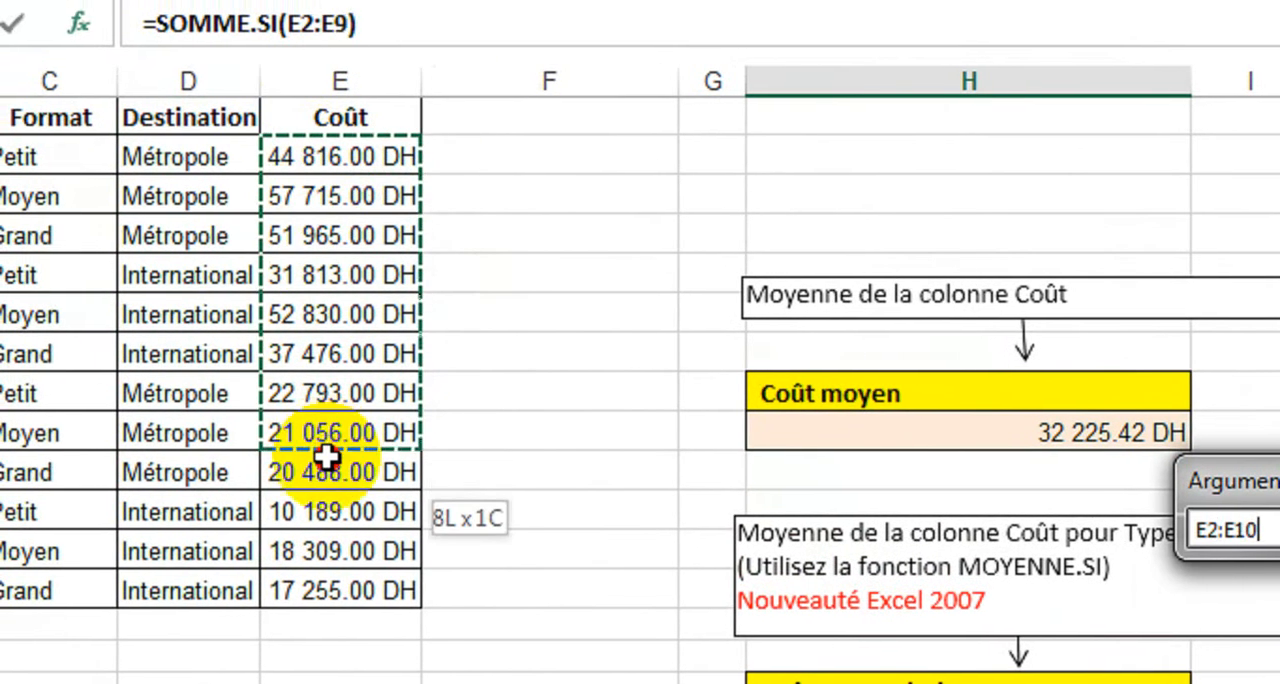
drag(327, 457, 330, 594)
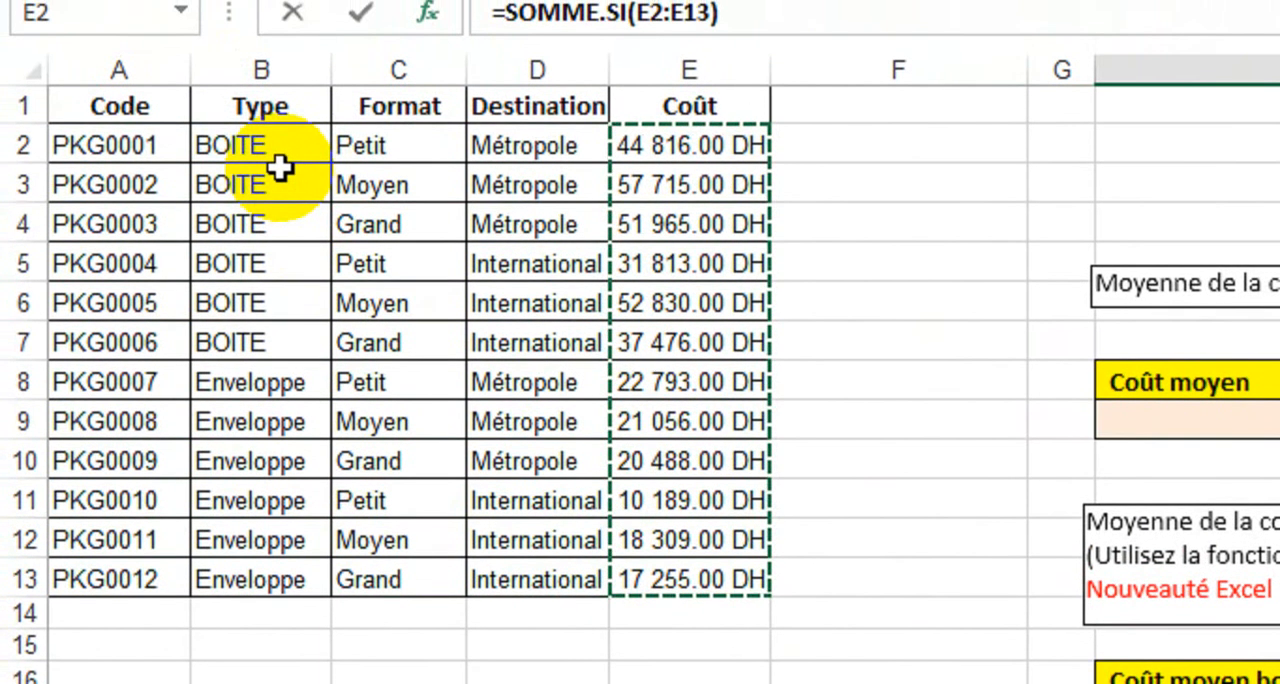
key(BackSpace)
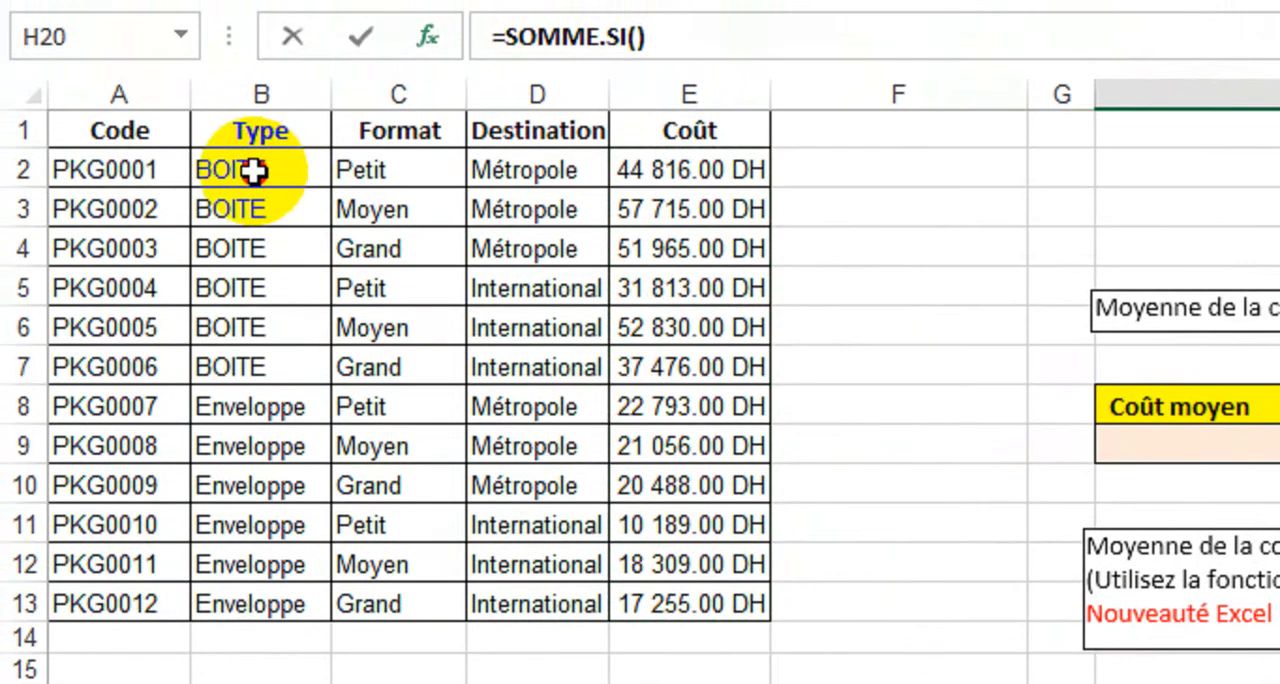
Step: Complete SOMME.SI with B2:B13 as the range, B8 as the criterion and E2:E13 as the range to sum
drag(246, 481, 250, 604)
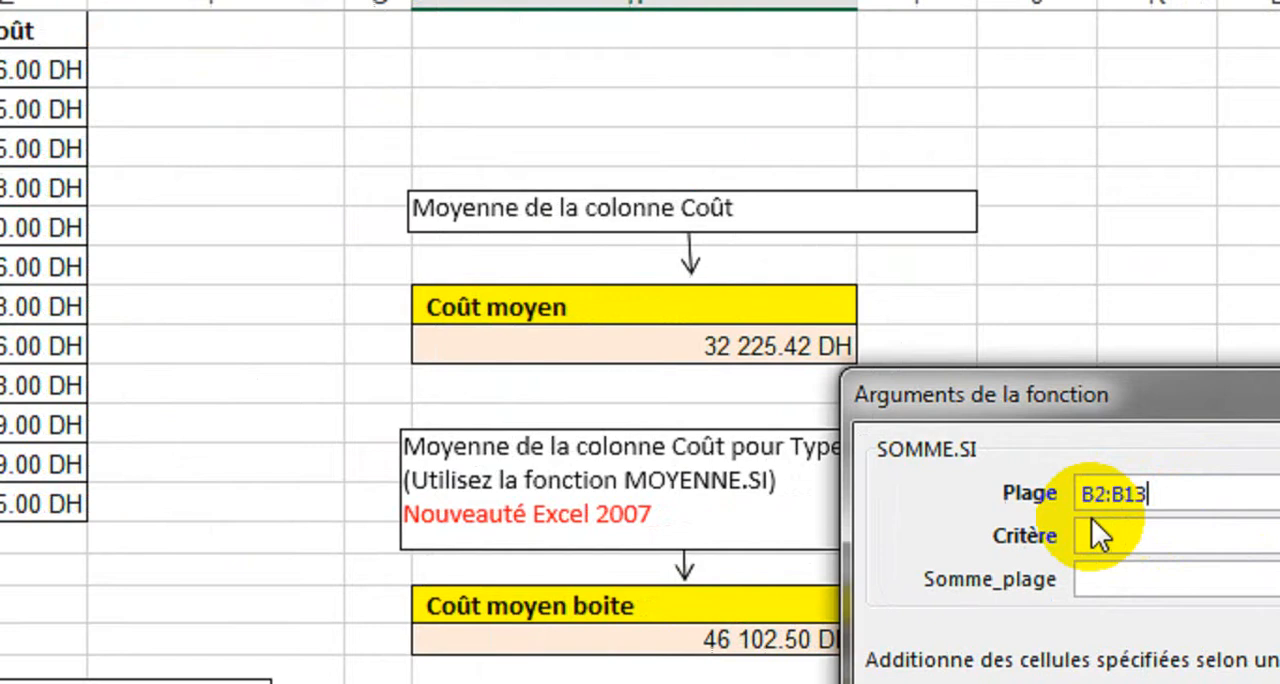
click(994, 517)
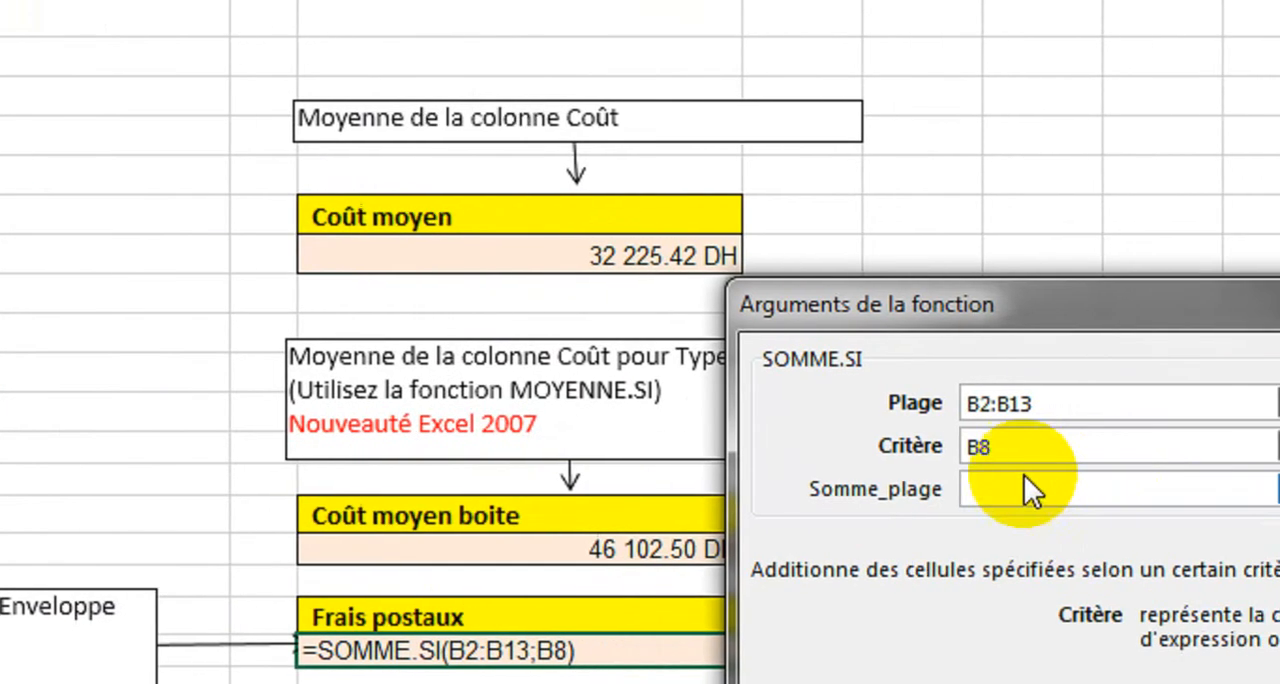
click(966, 484)
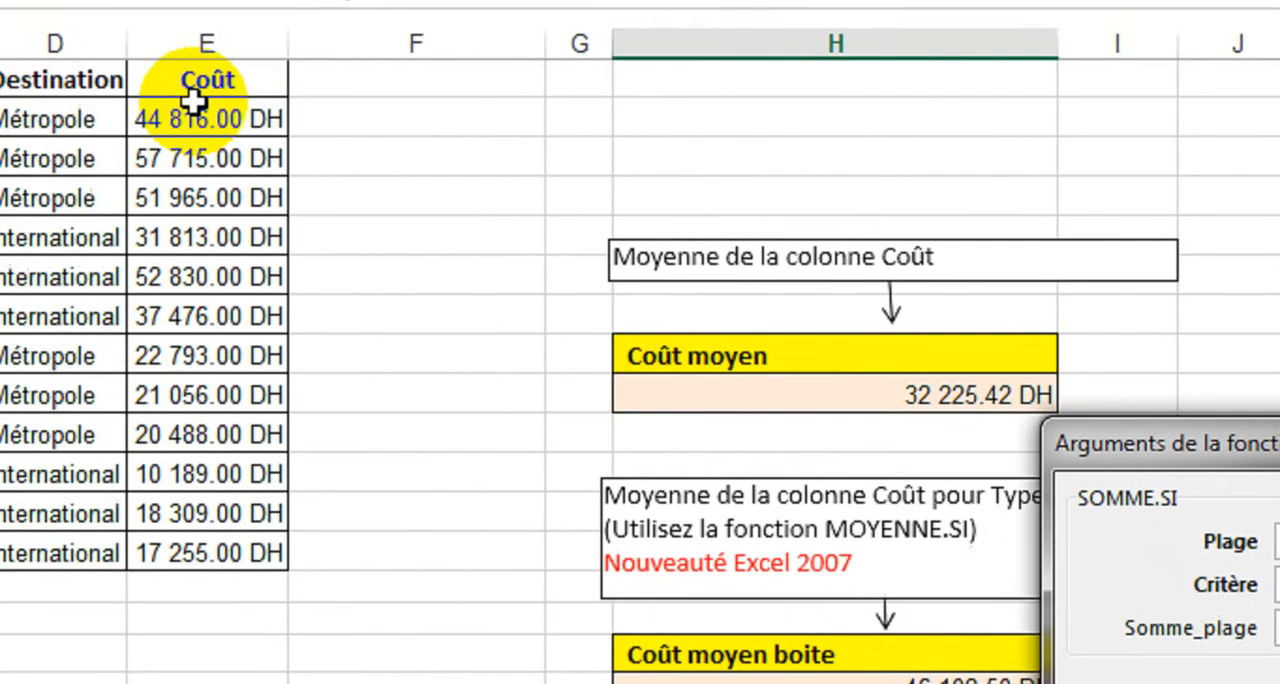
drag(368, 152, 298, 602)
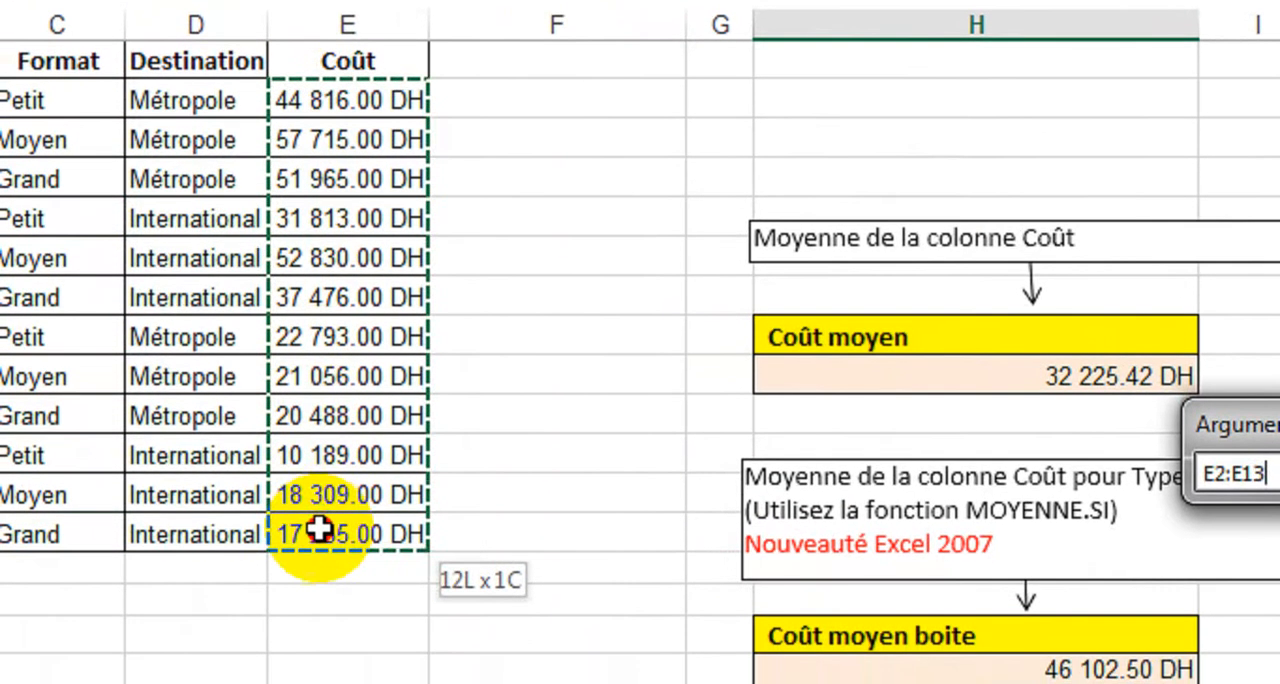
drag(318, 530, 315, 520)
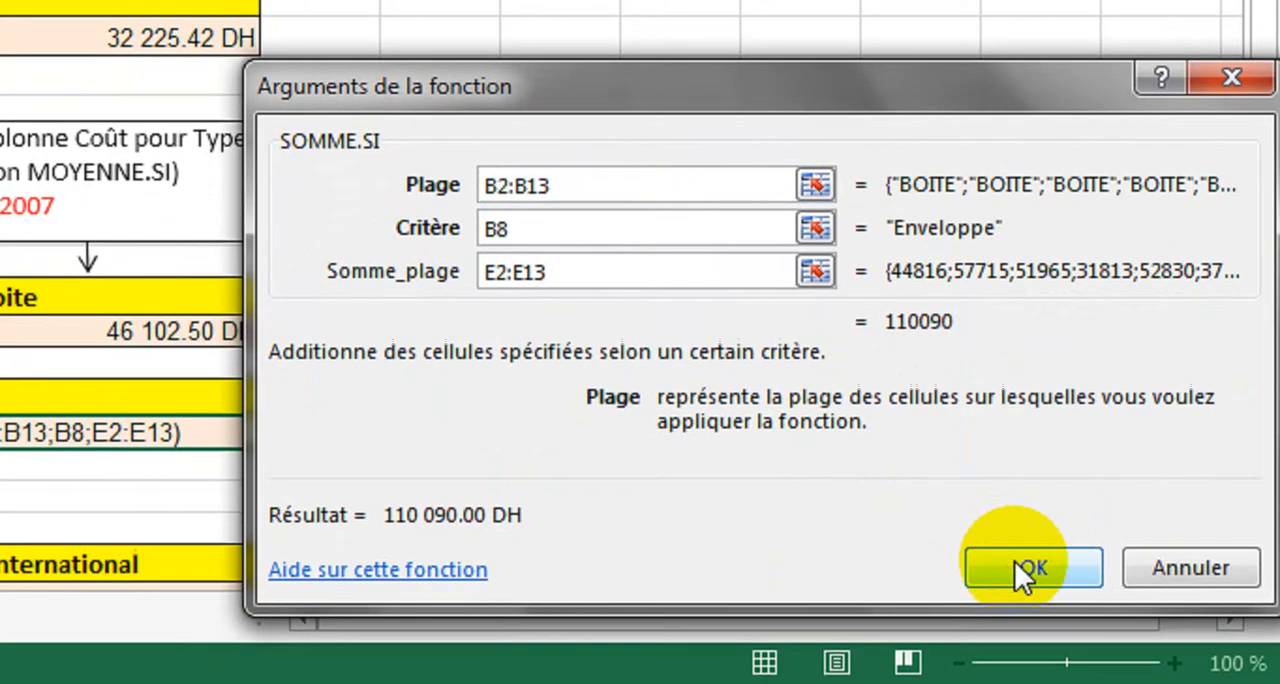
click(1014, 567)
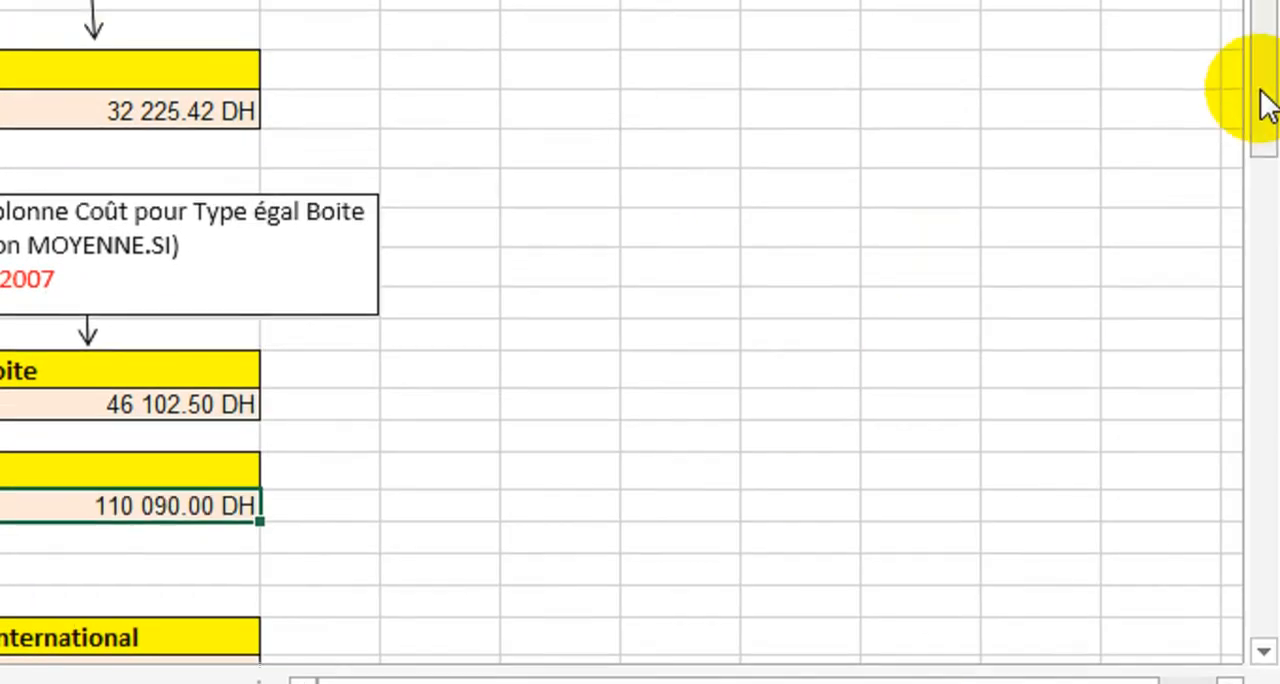
Step: Insert the SOMME.SI.ENS function in the cell below Frais postaux international
drag(1266, 34, 1270, 158)
drag(1270, 230, 1270, 251)
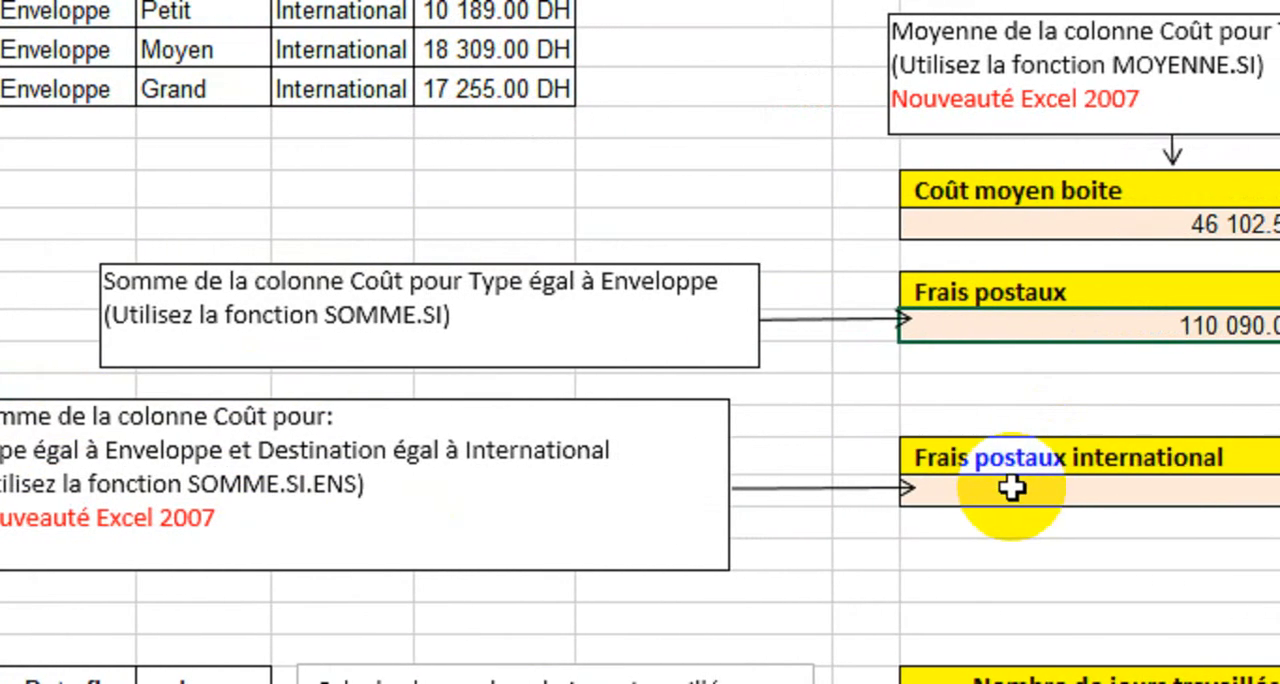
click(1207, 489)
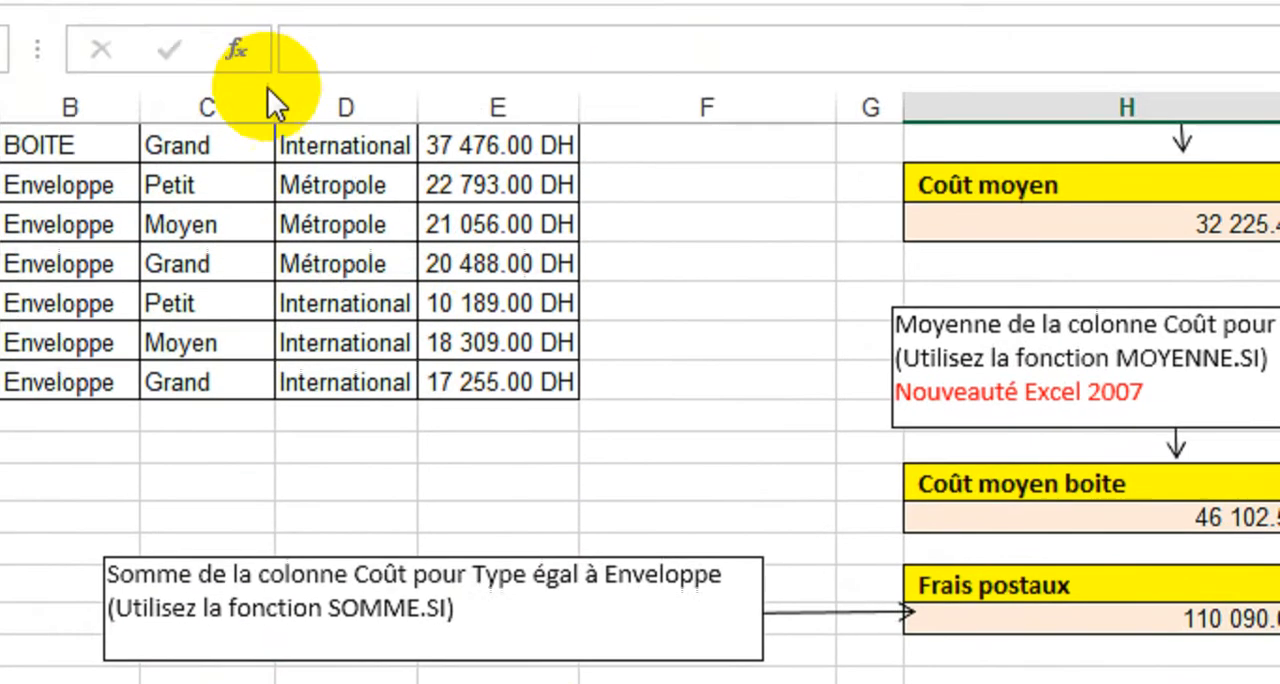
click(303, 134)
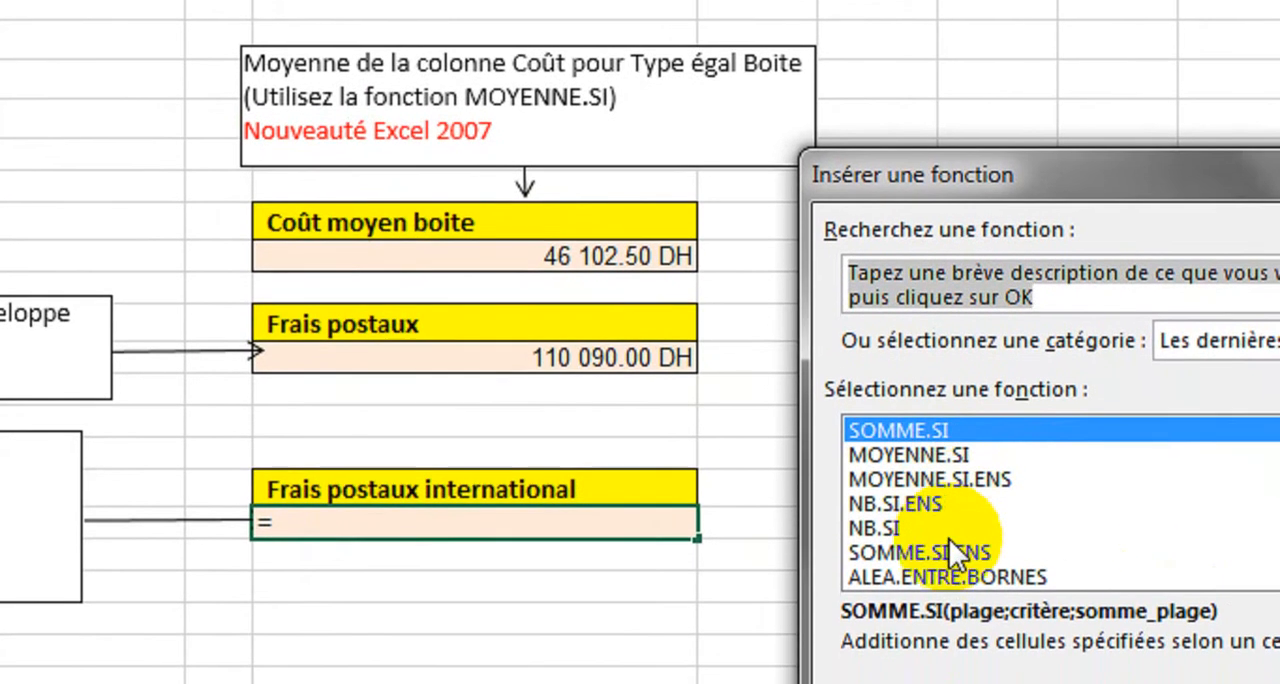
click(950, 578)
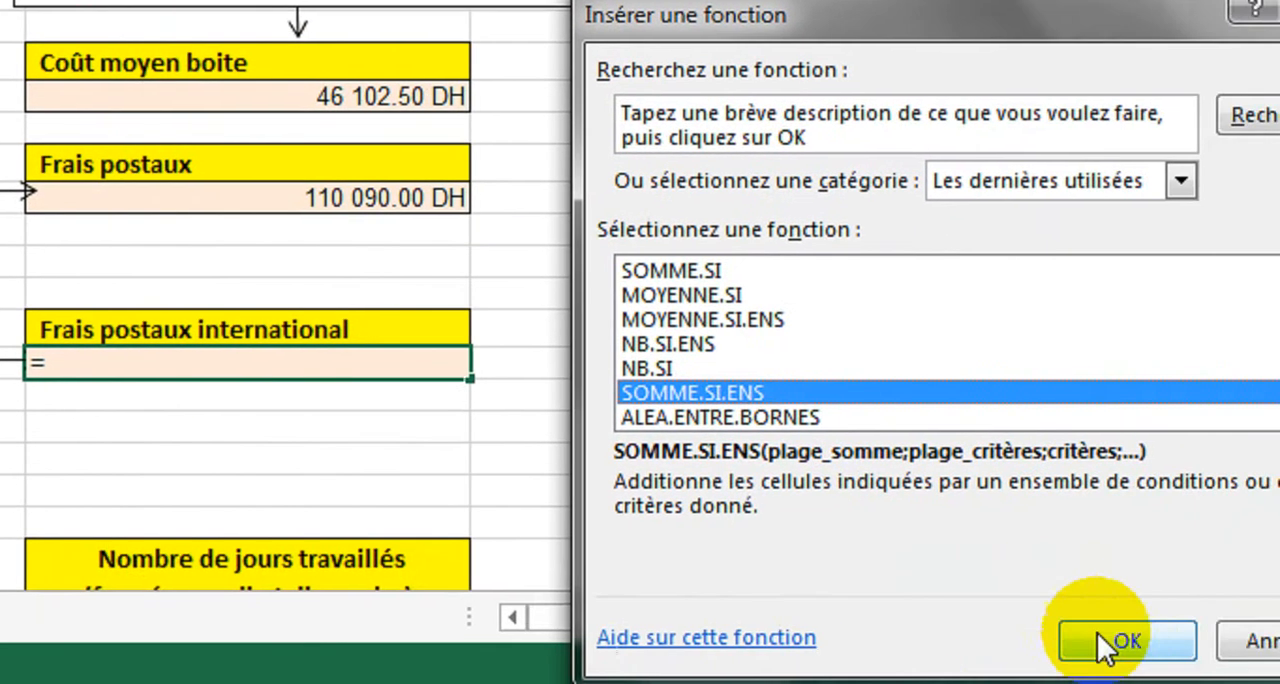
click(1110, 641)
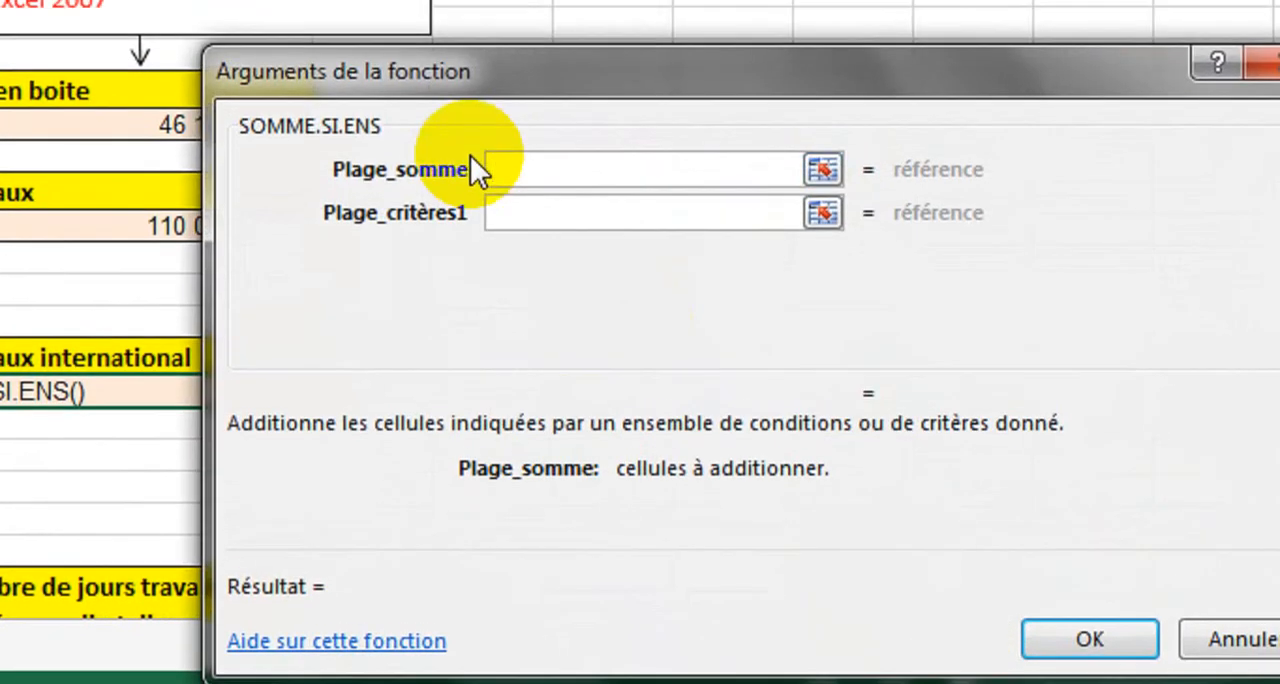
Step: Set the SOMME.SI.ENS sum range to E2:E13 and its first criteria range to B2:B13
click(529, 145)
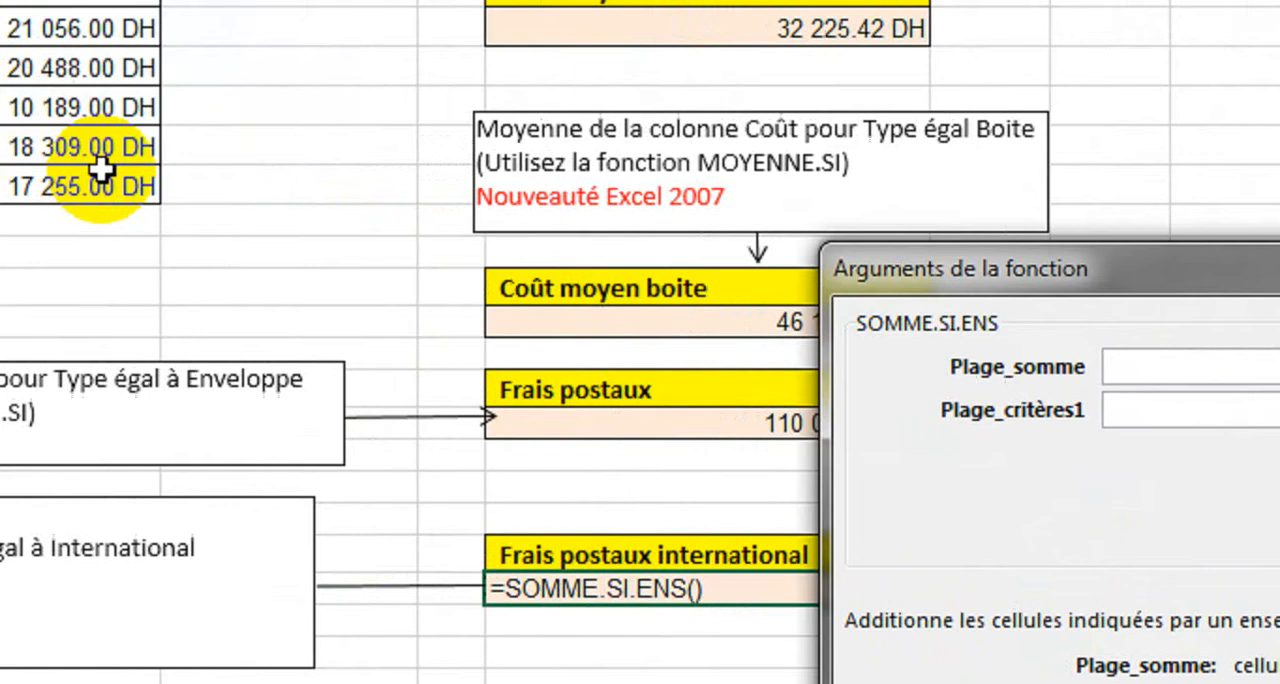
drag(243, 186, 309, 121)
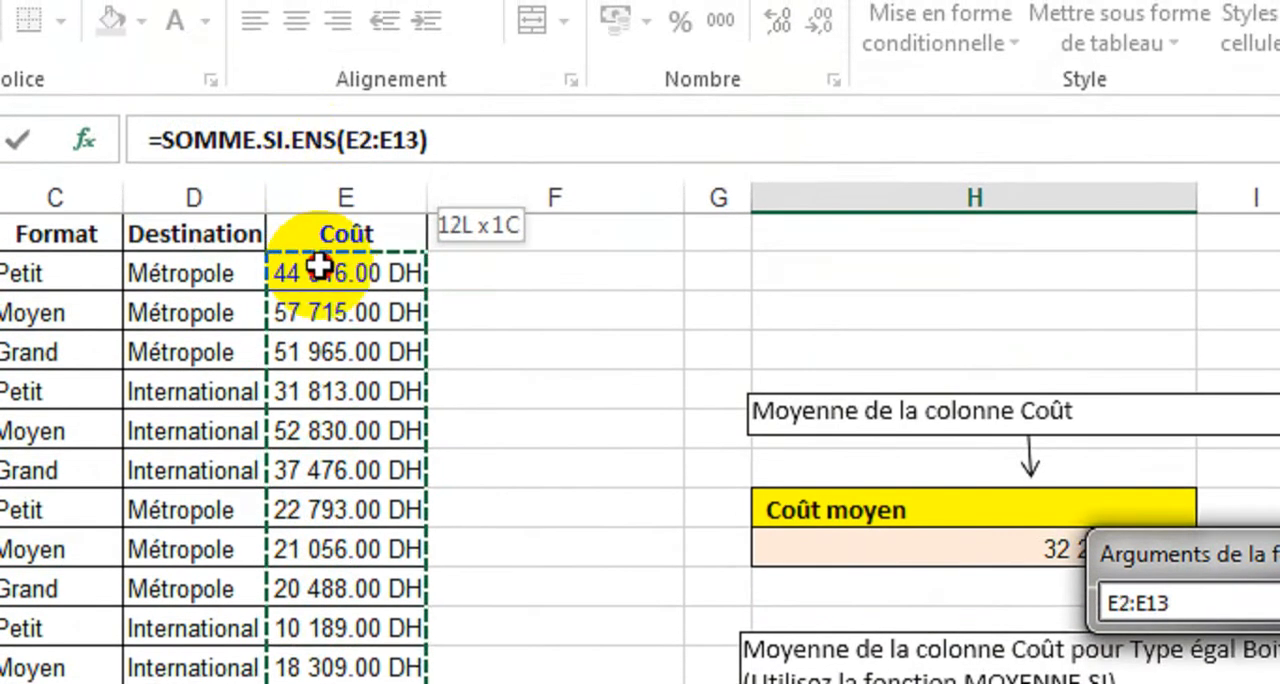
drag(318, 265, 319, 264)
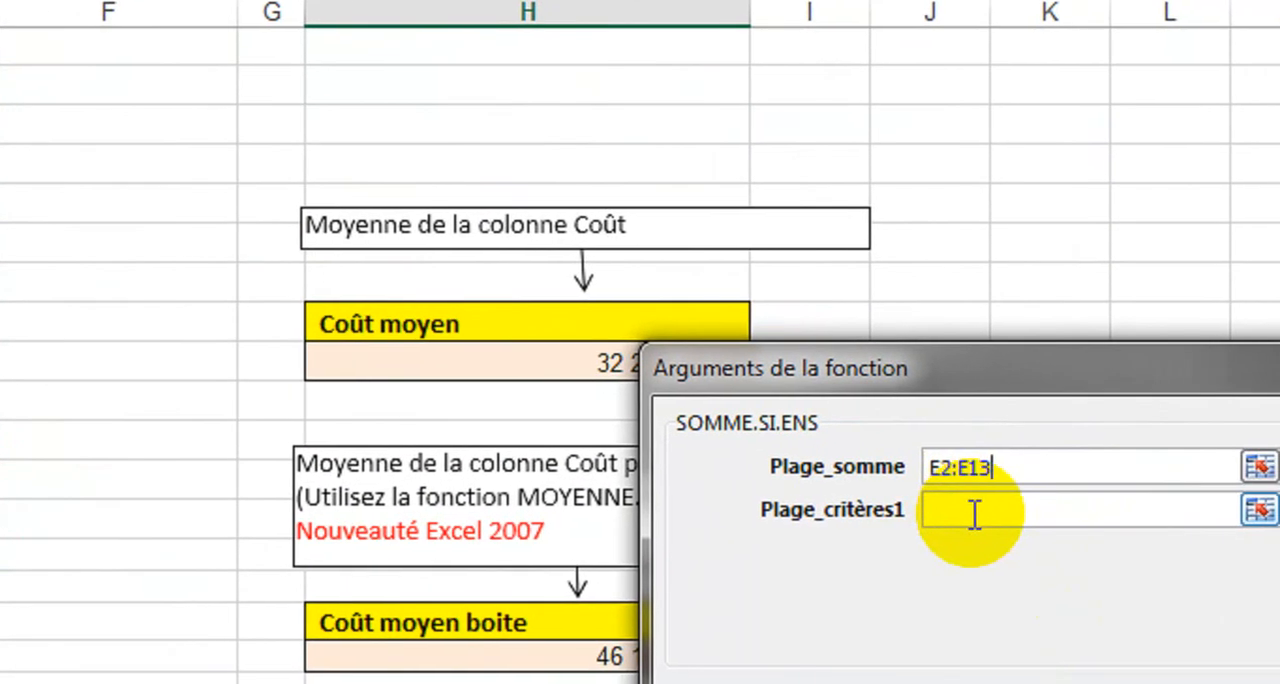
click(958, 504)
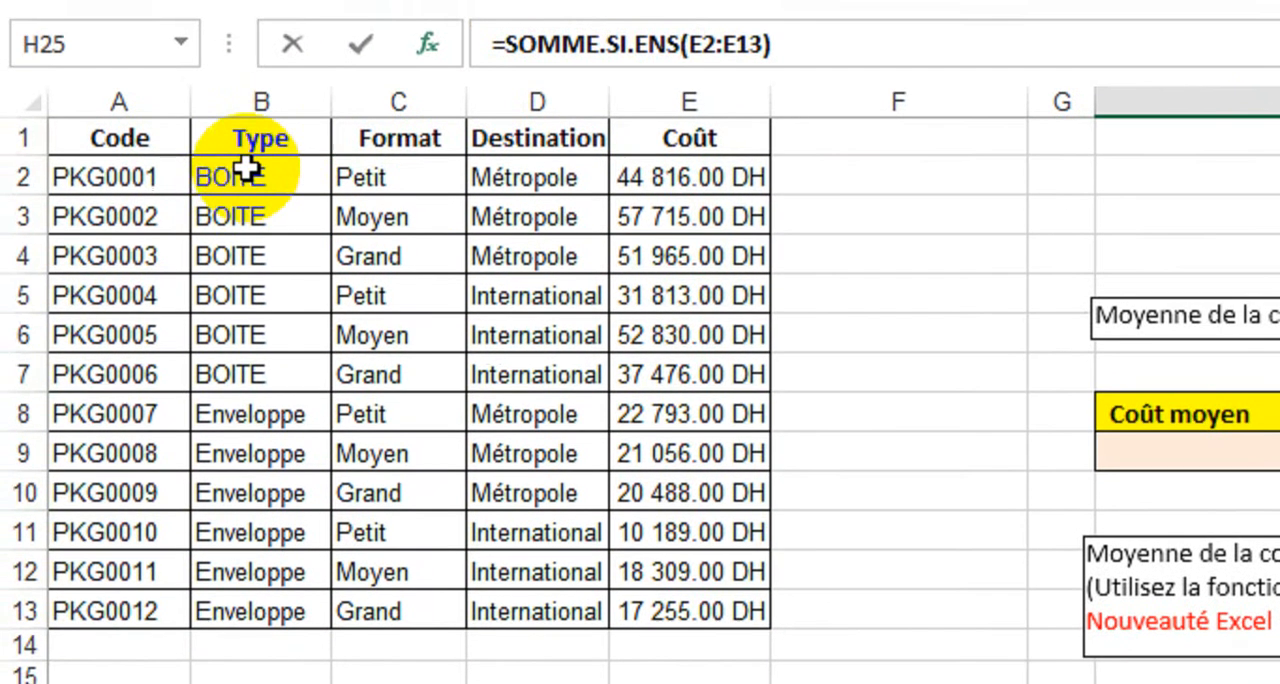
click(156, 135)
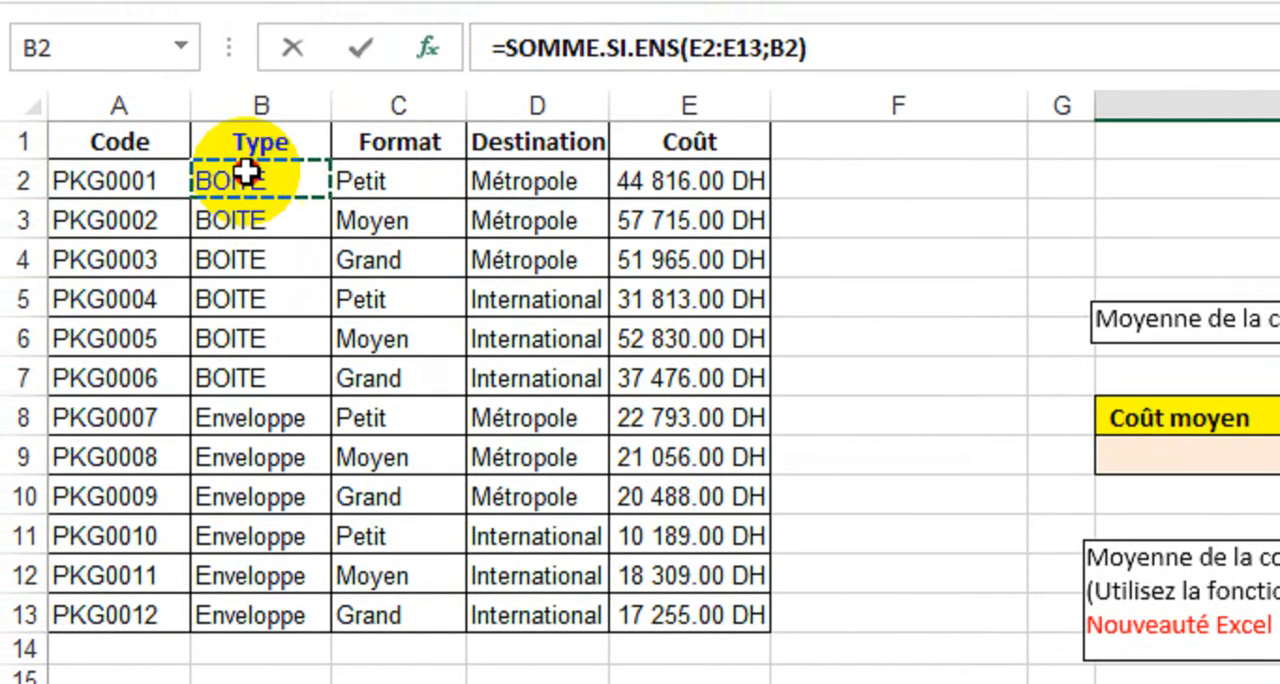
drag(245, 440, 245, 605)
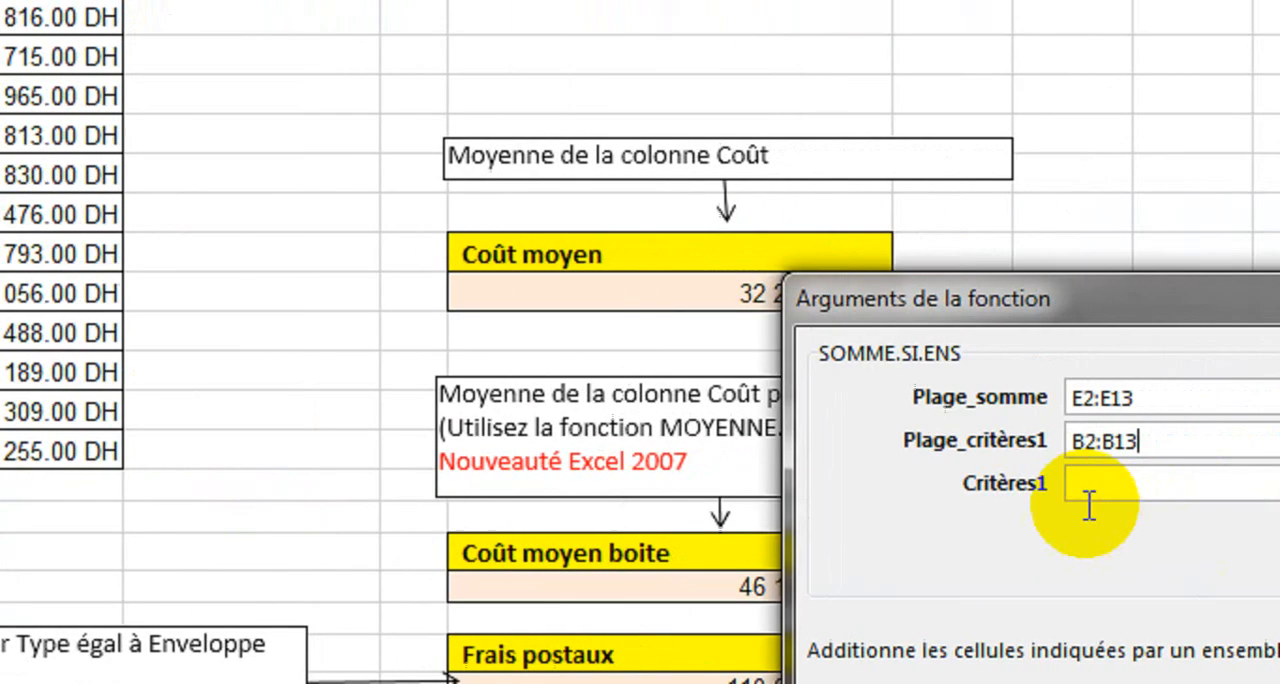
Step: Set the first SOMME.SI.ENS criterion to B8 and the second criteria range to D2:D13
drag(953, 297, 797, 212)
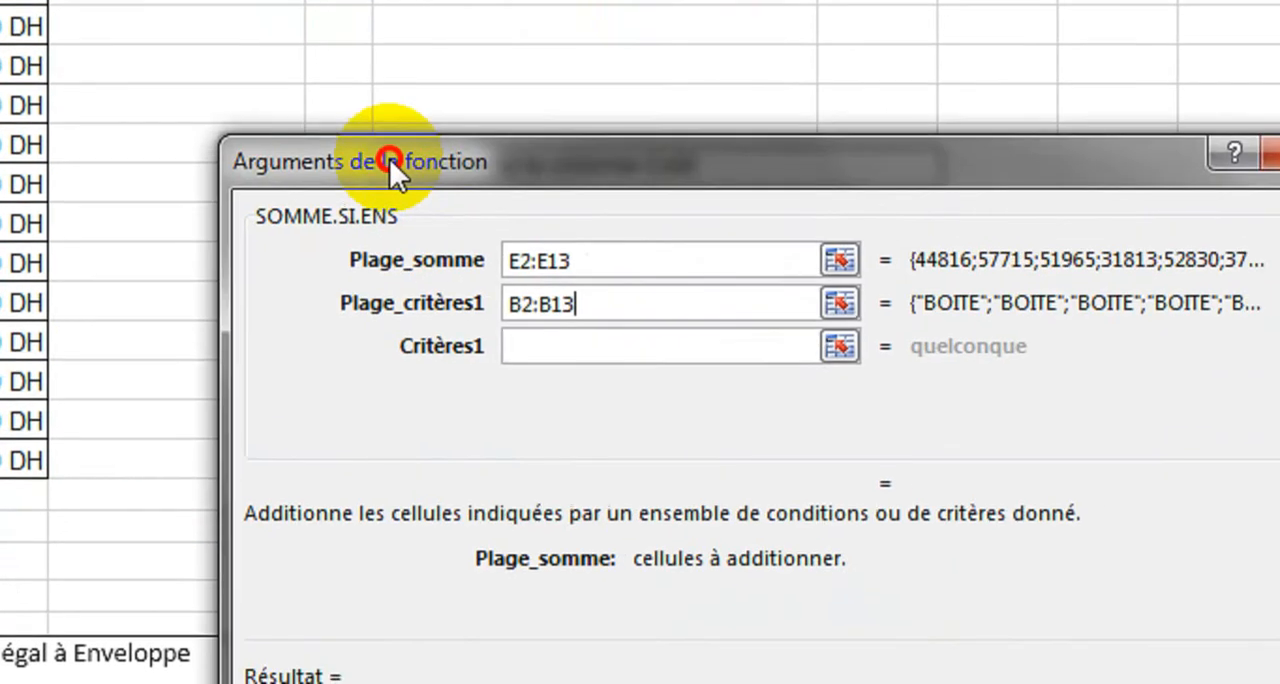
click(850, 398)
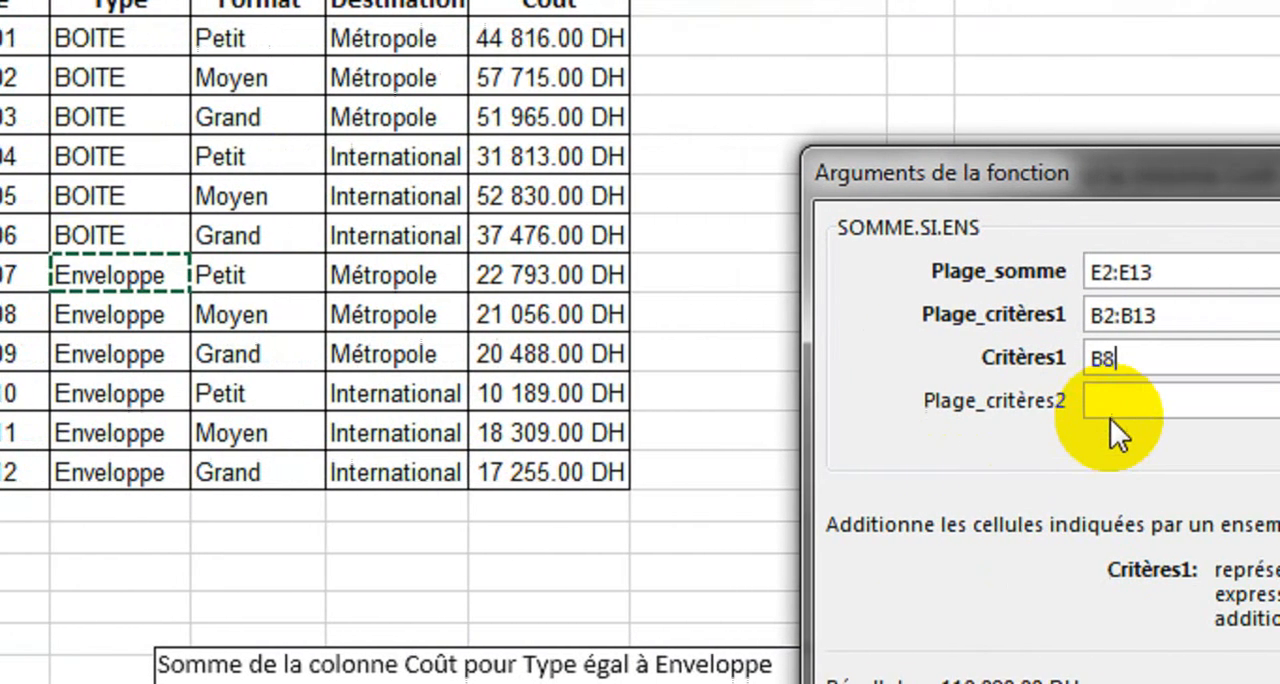
click(1254, 400)
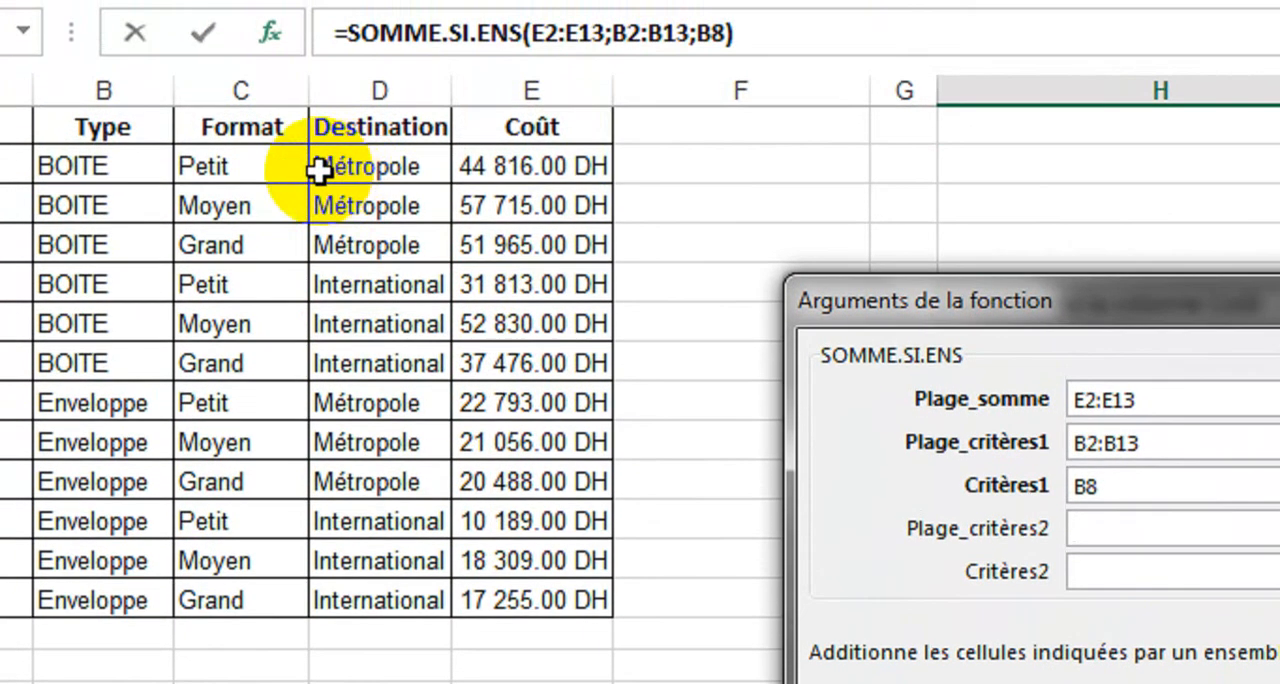
drag(366, 174, 445, 612)
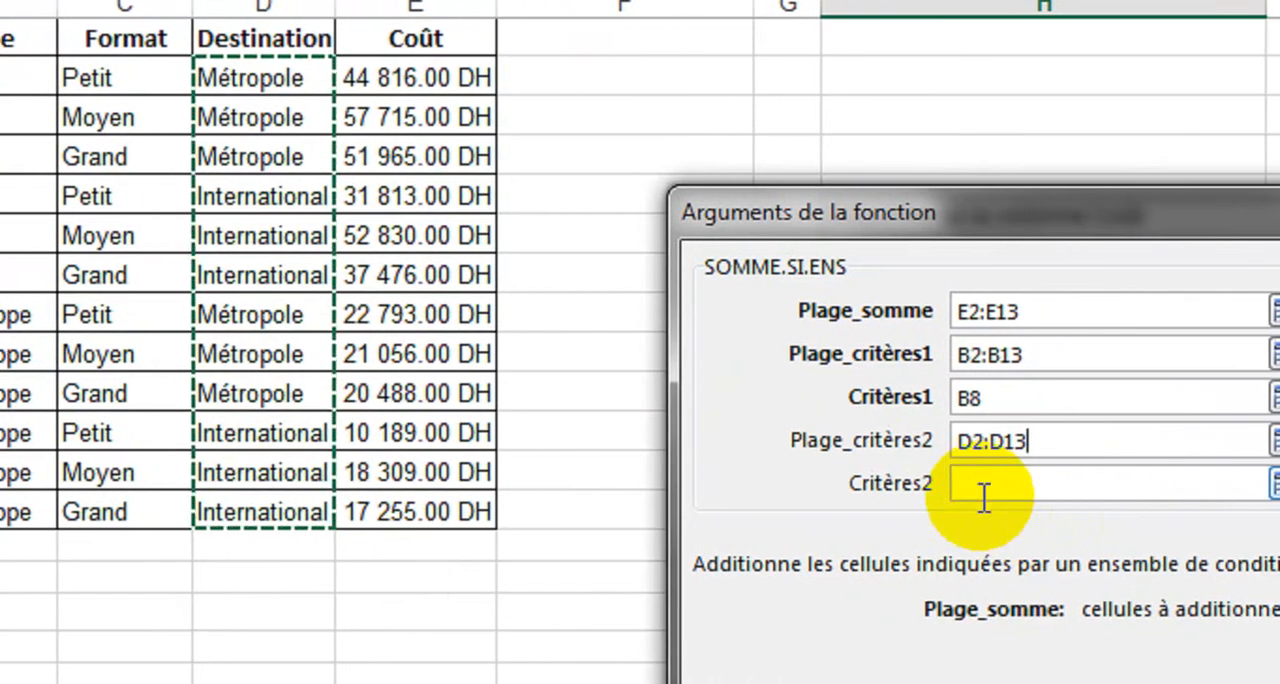
Step: Set the second criterion to D5 and complete the SOMME.SI.ENS function
click(1140, 492)
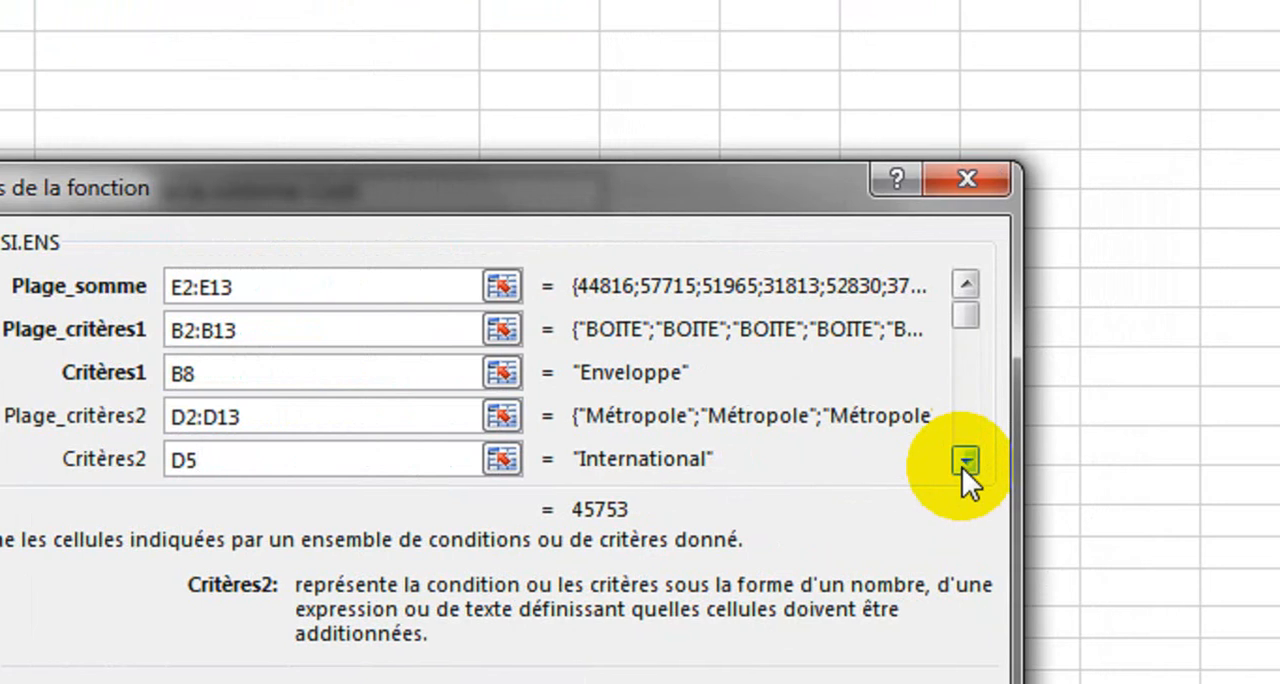
click(963, 462)
click(963, 460)
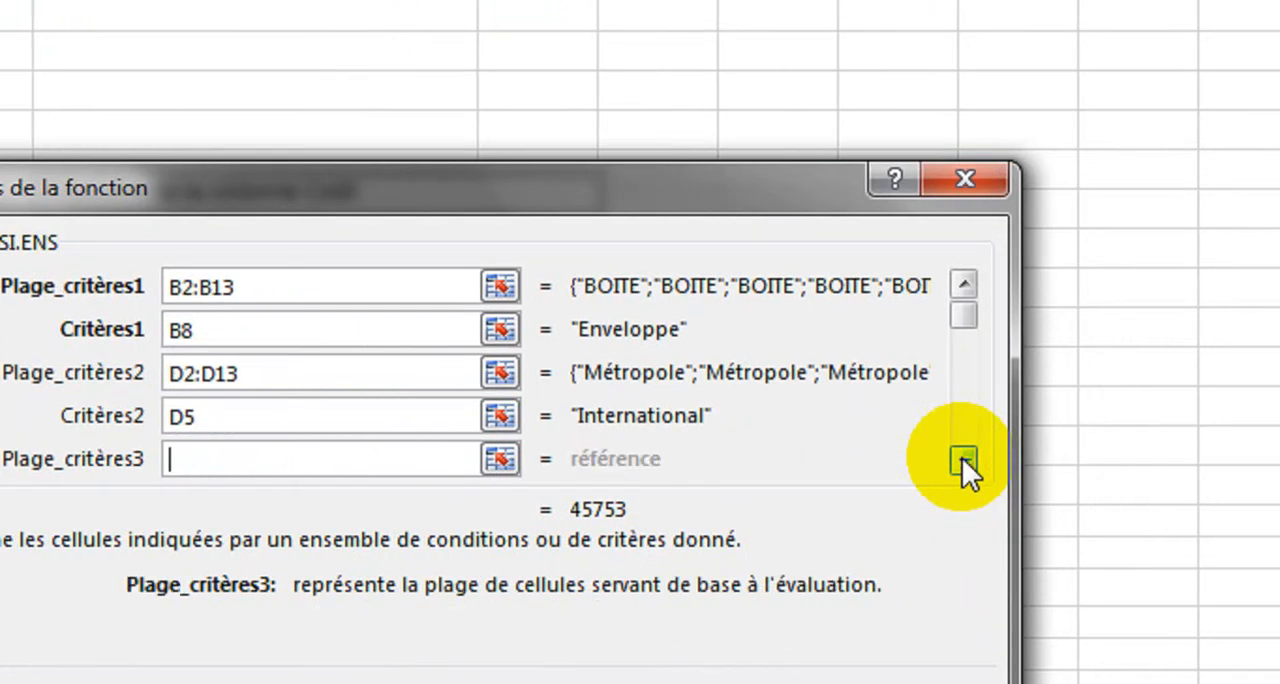
click(963, 460)
click(963, 460)
click(963, 460)
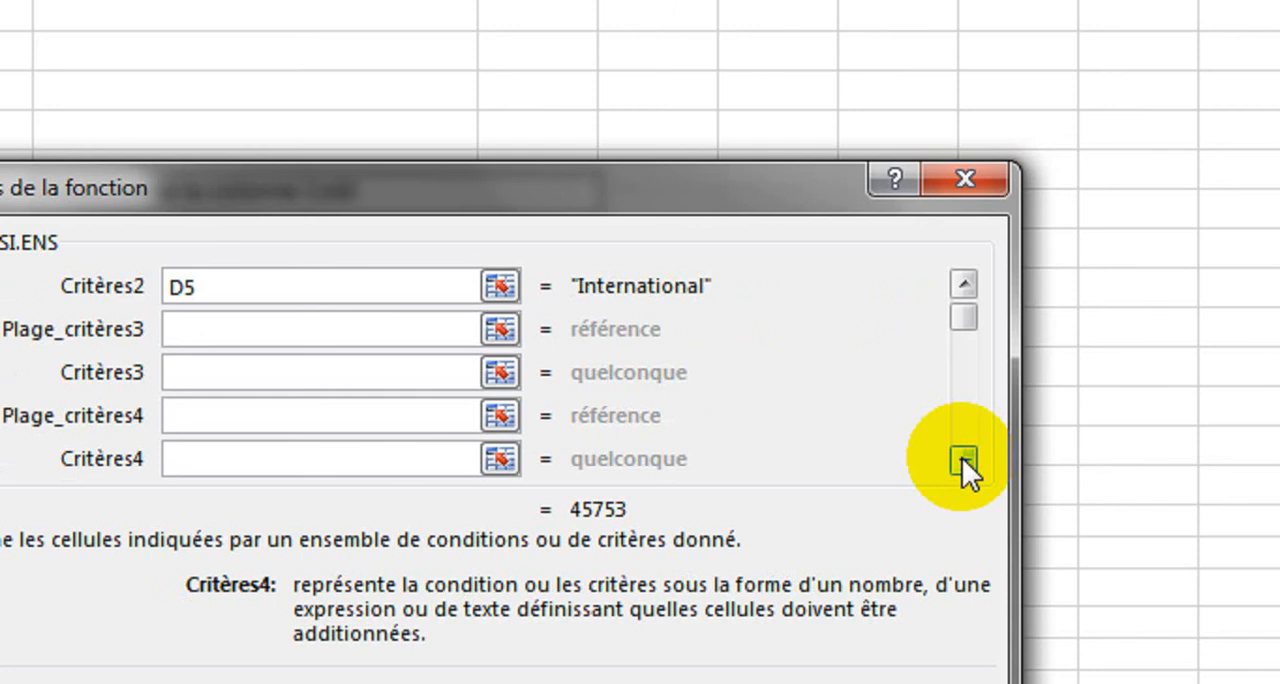
drag(963, 460, 962, 458)
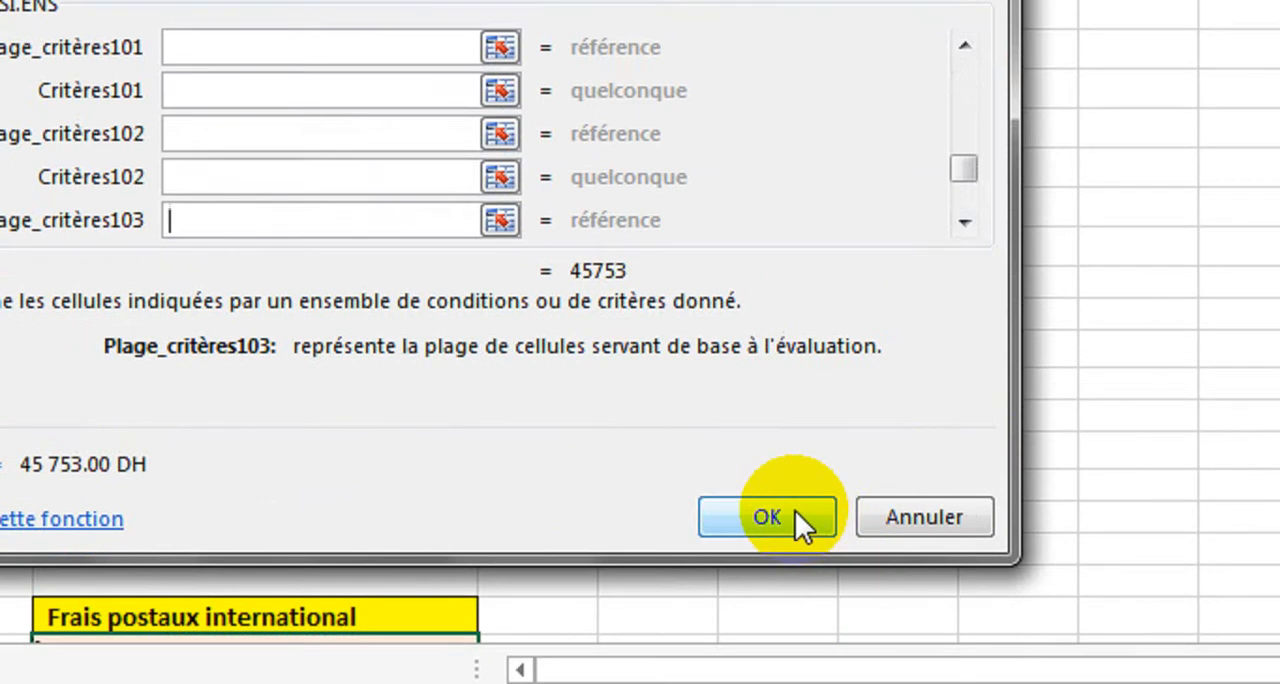
click(797, 518)
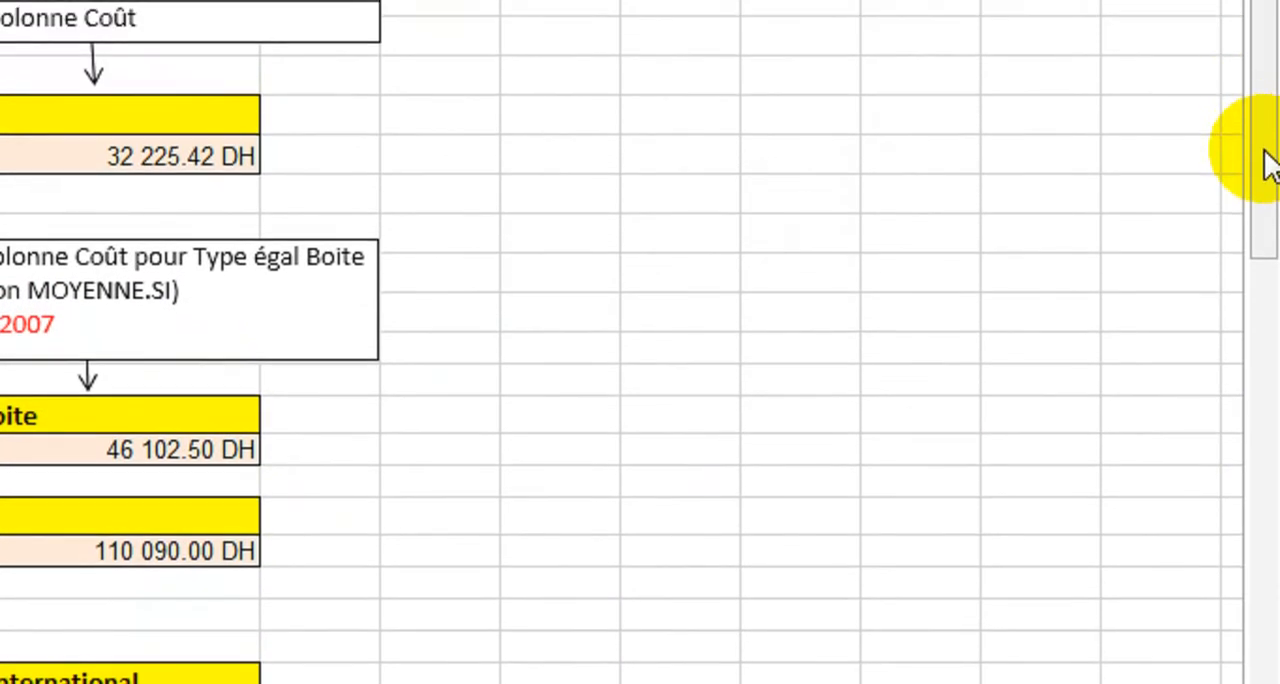
Step: Search the functions for nb.jours and insert NB.JOURS.OUVRES in the cell below Nombre de jours travaillés
drag(1264, 176, 1267, 451)
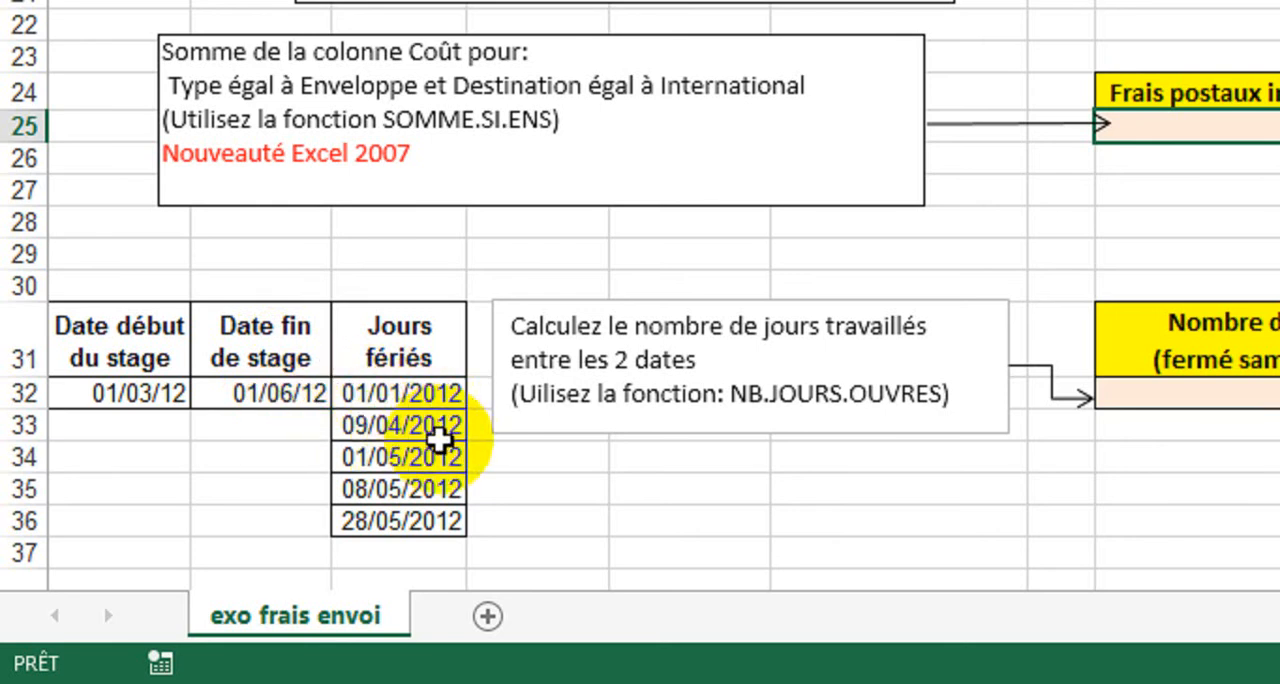
click(968, 392)
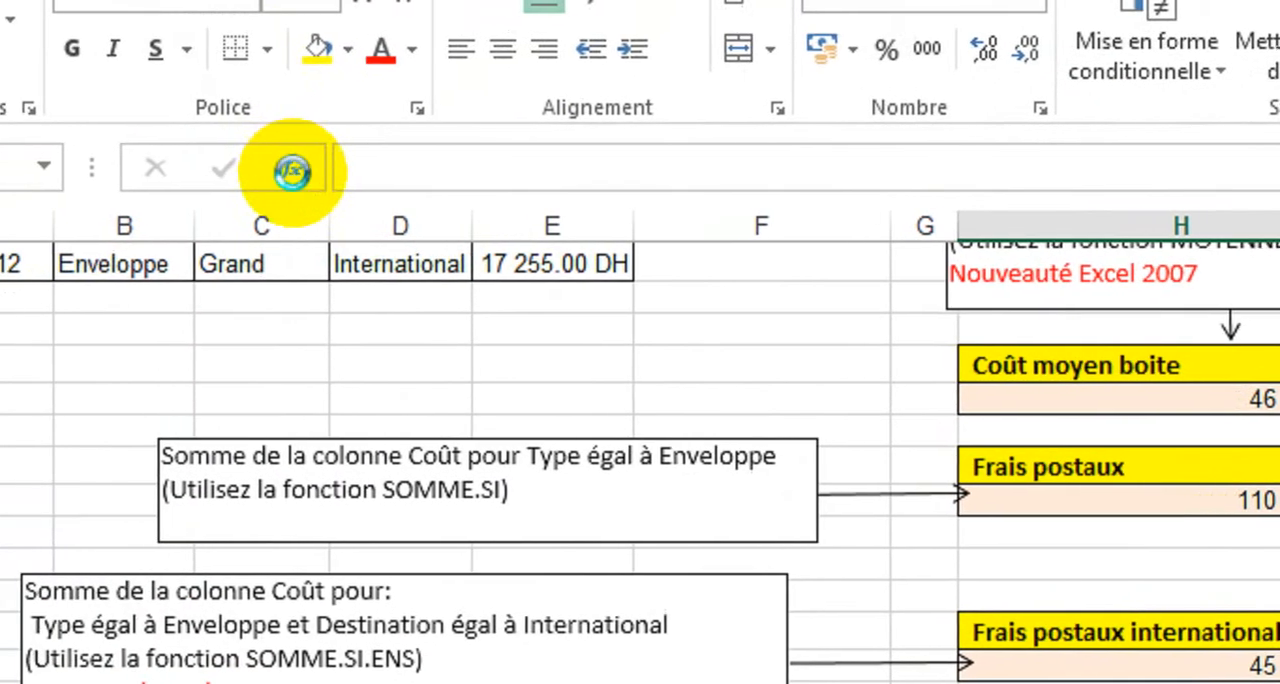
click(316, 168)
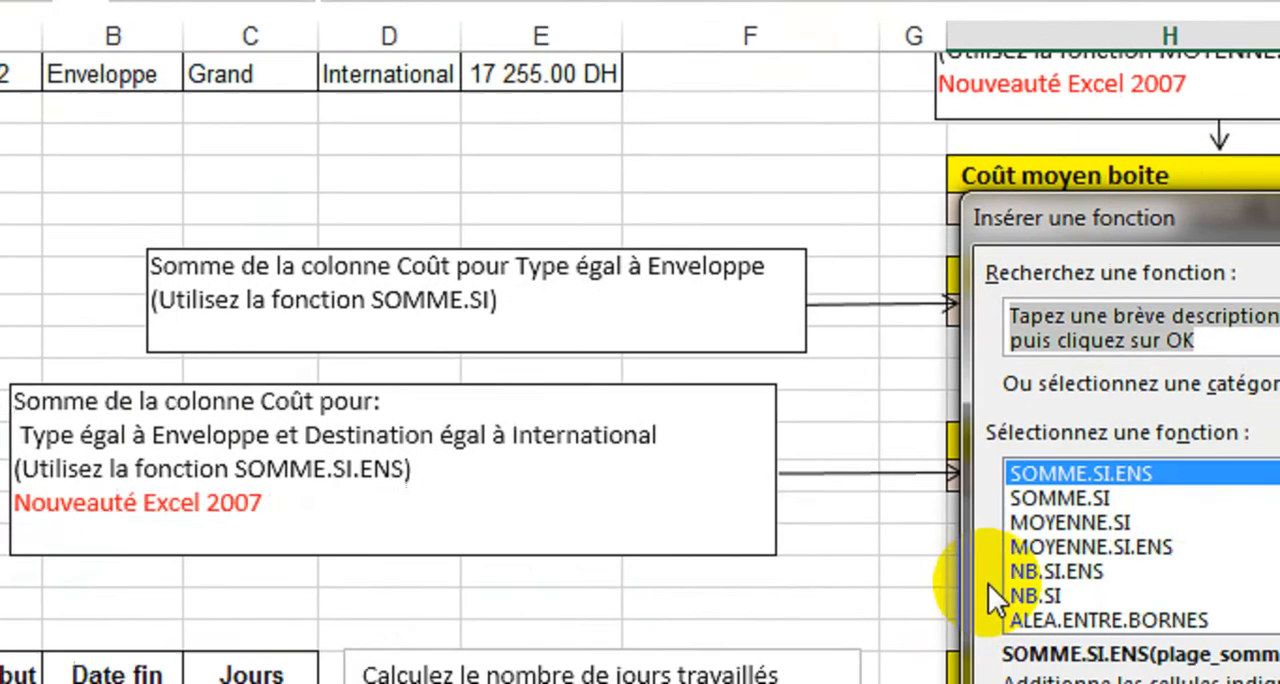
text(nb.jours)
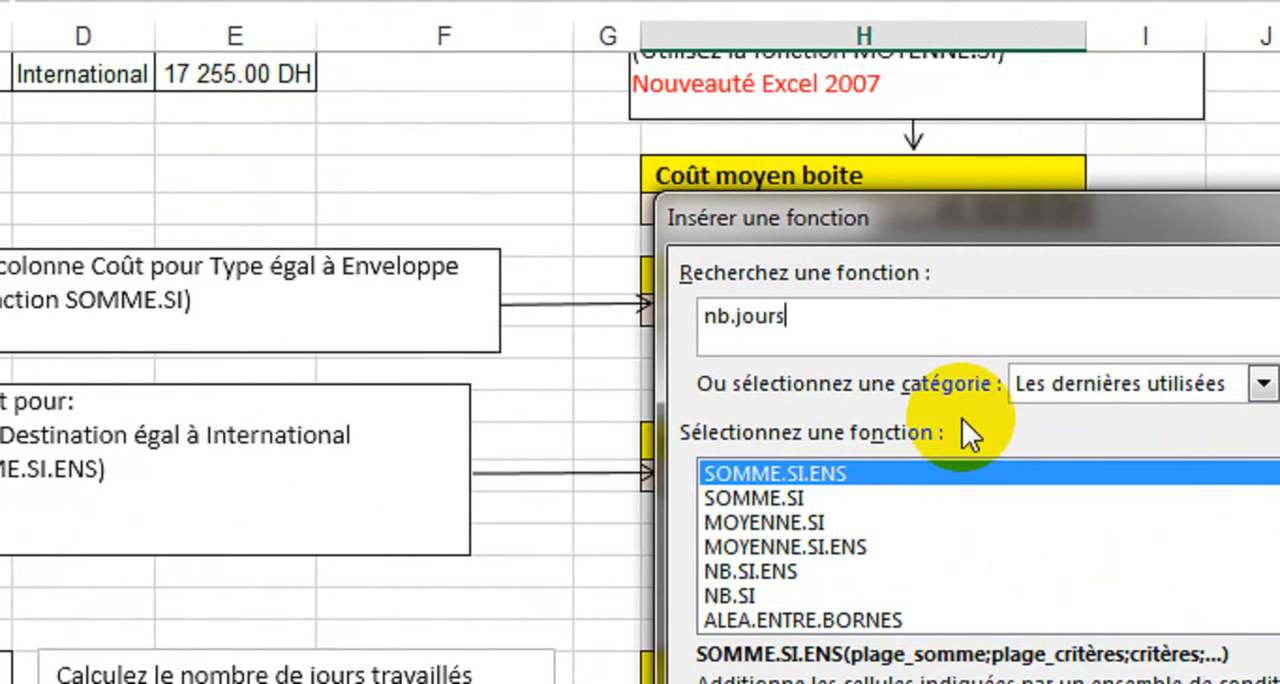
key(Return)
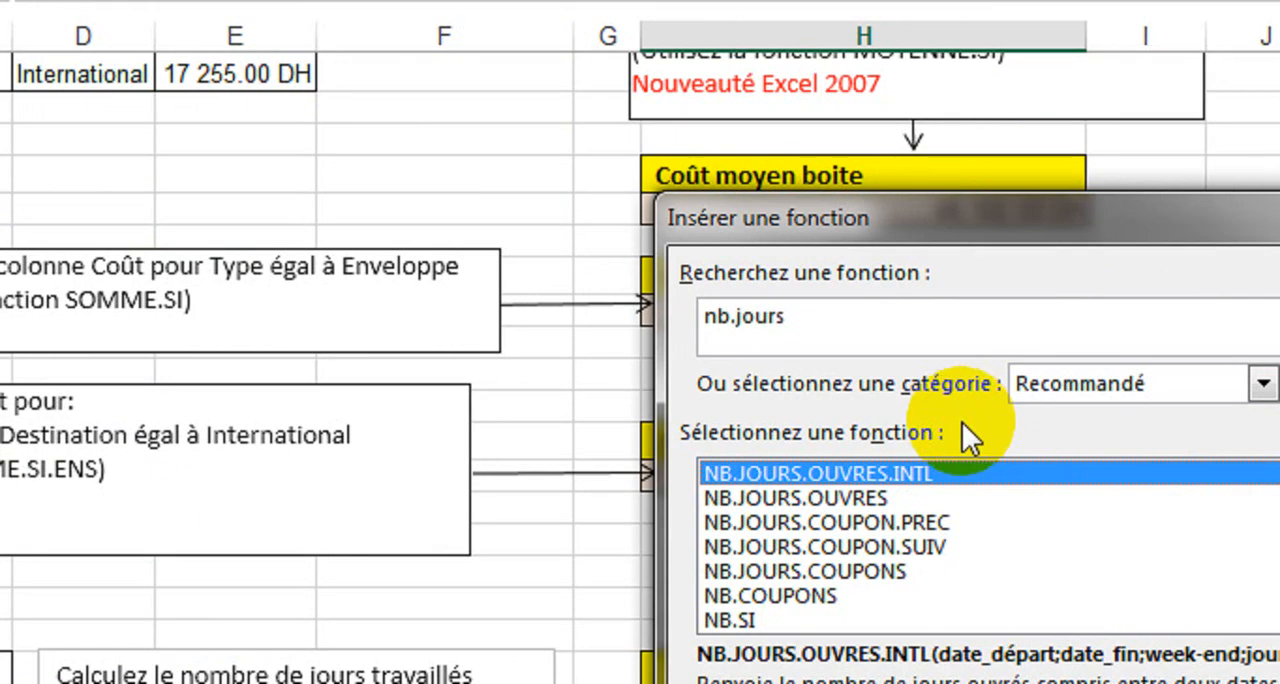
click(838, 496)
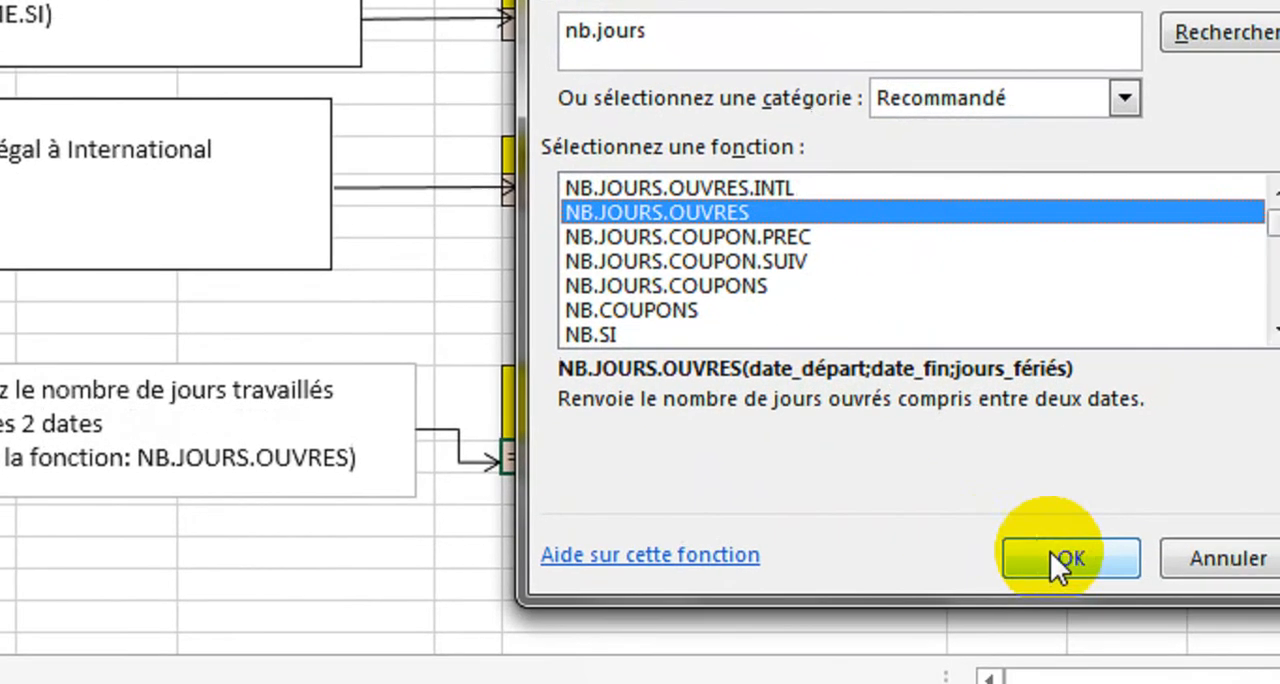
click(1058, 558)
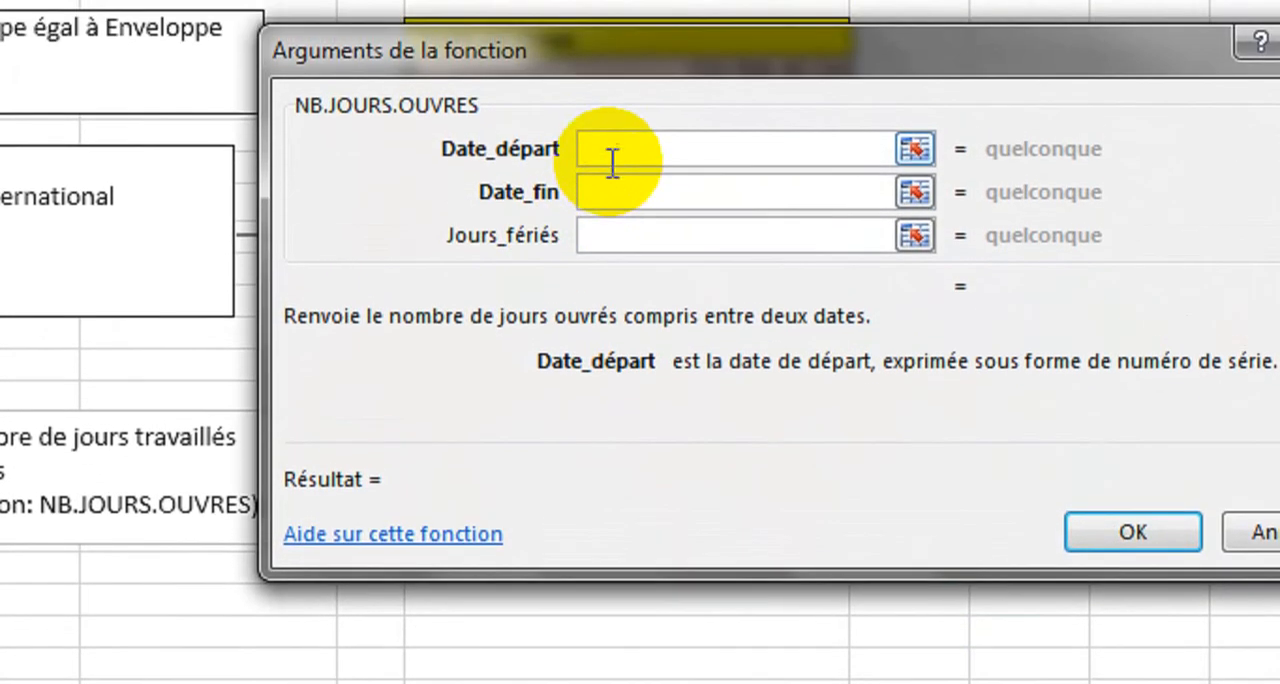
Step: Complete NB.JOURS.OUVRES with A32 as the start date, B32 as the end date and C32:C36 as the holidays
click(612, 160)
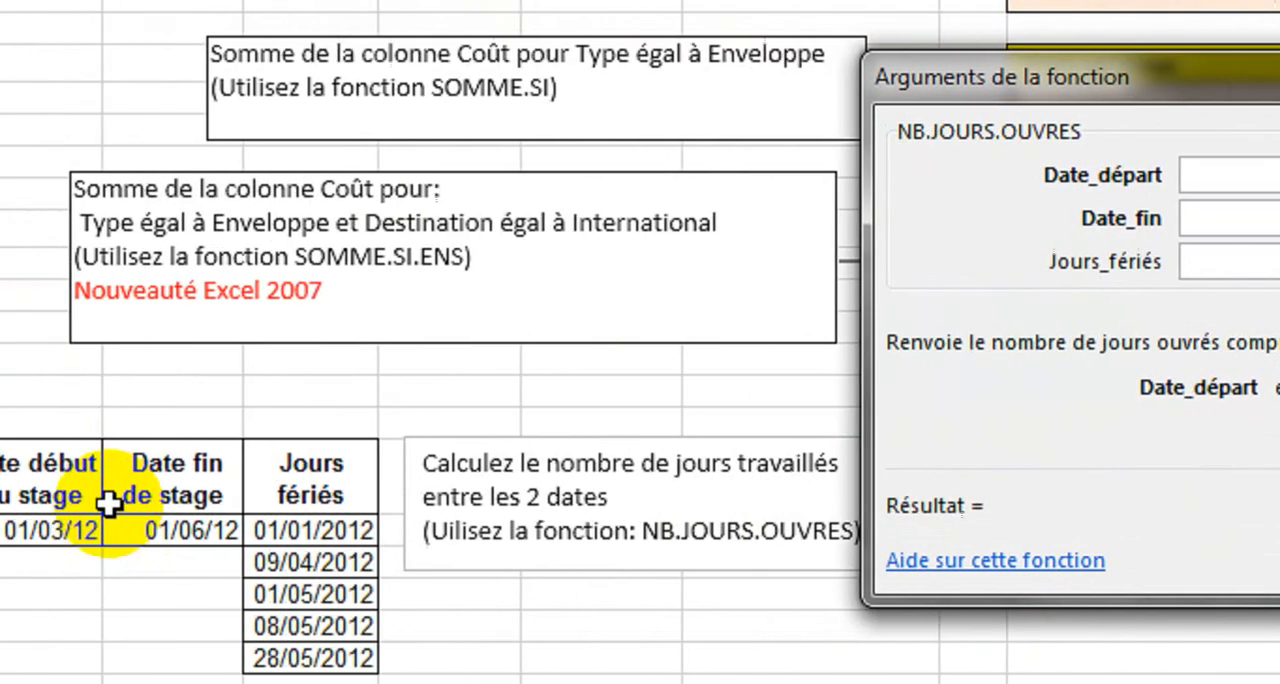
click(62, 531)
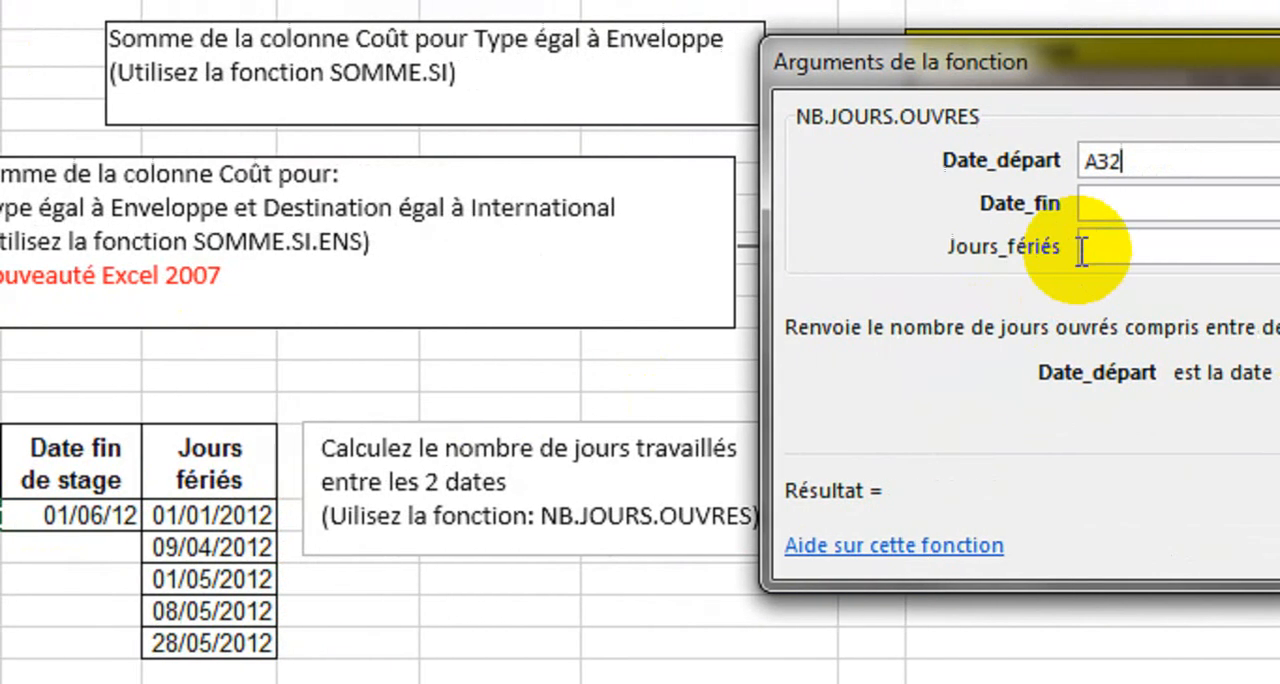
click(1090, 203)
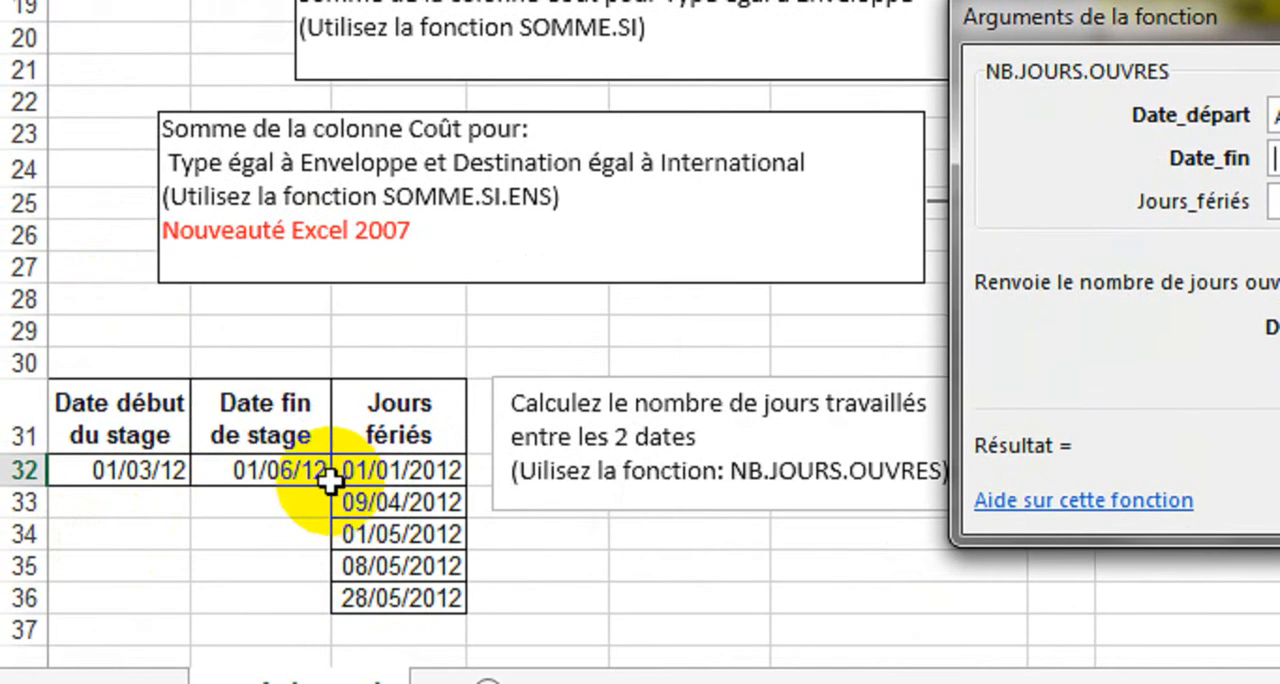
click(300, 472)
click(1275, 201)
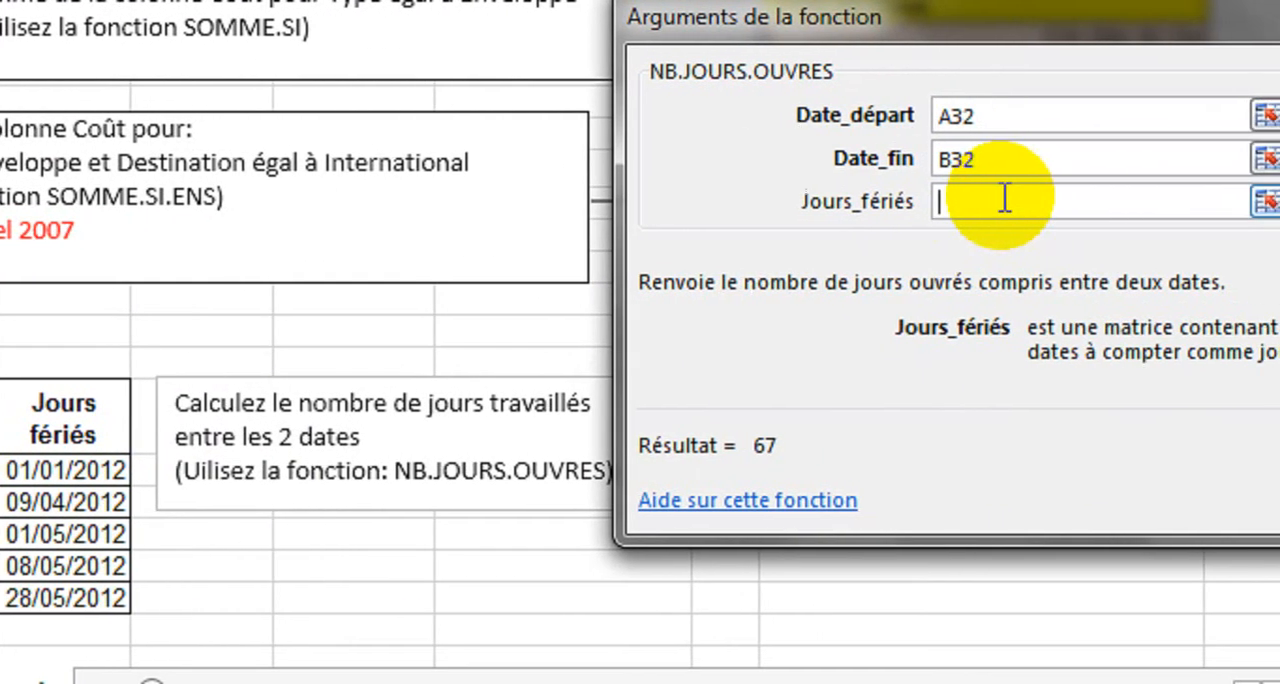
drag(65, 470, 65, 566)
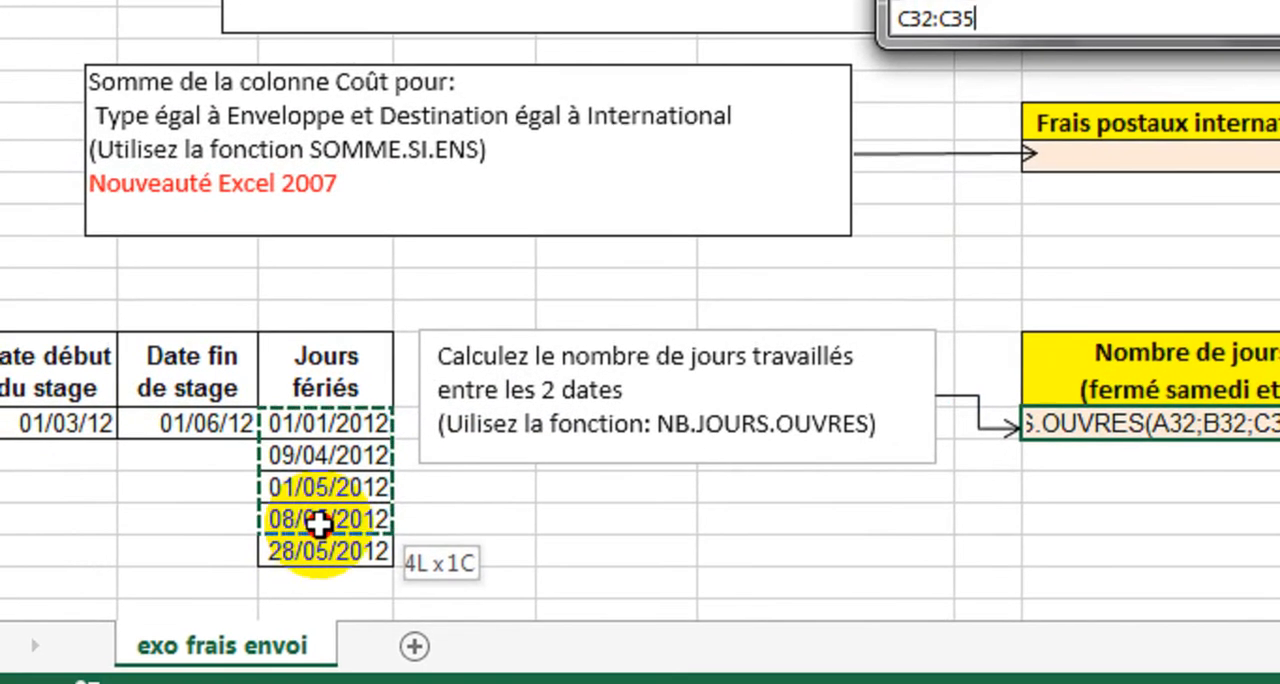
drag(318, 522, 318, 552)
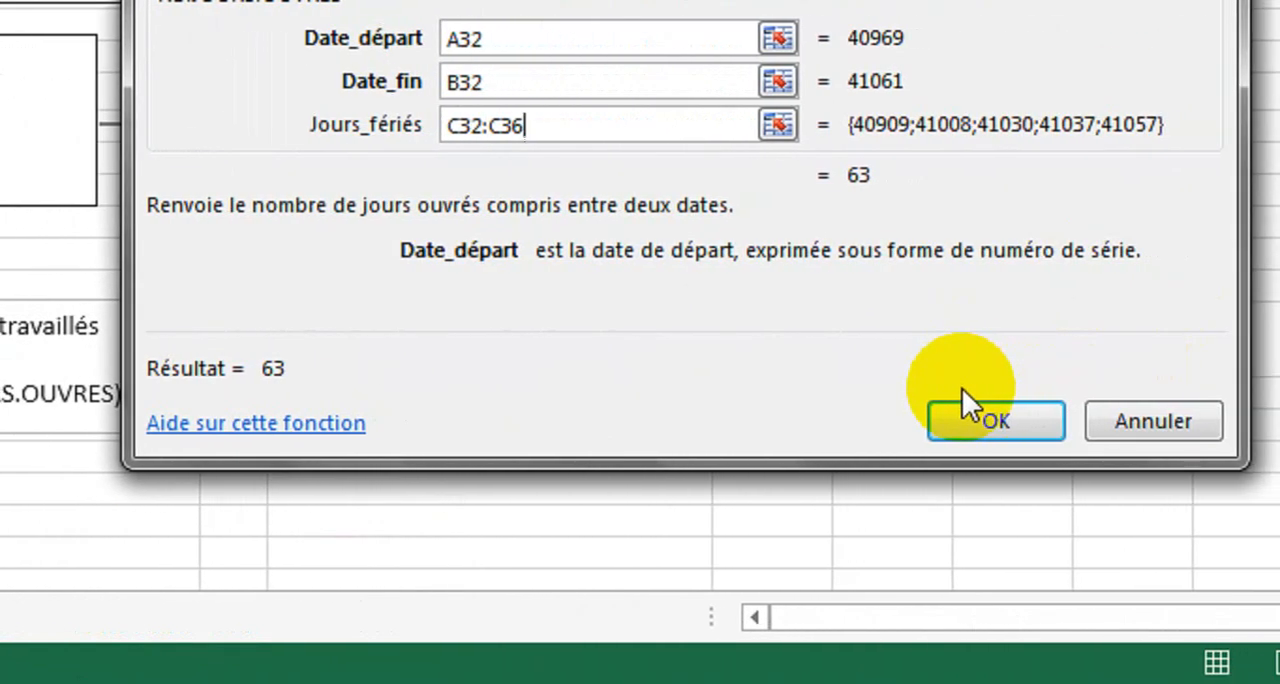
click(965, 412)
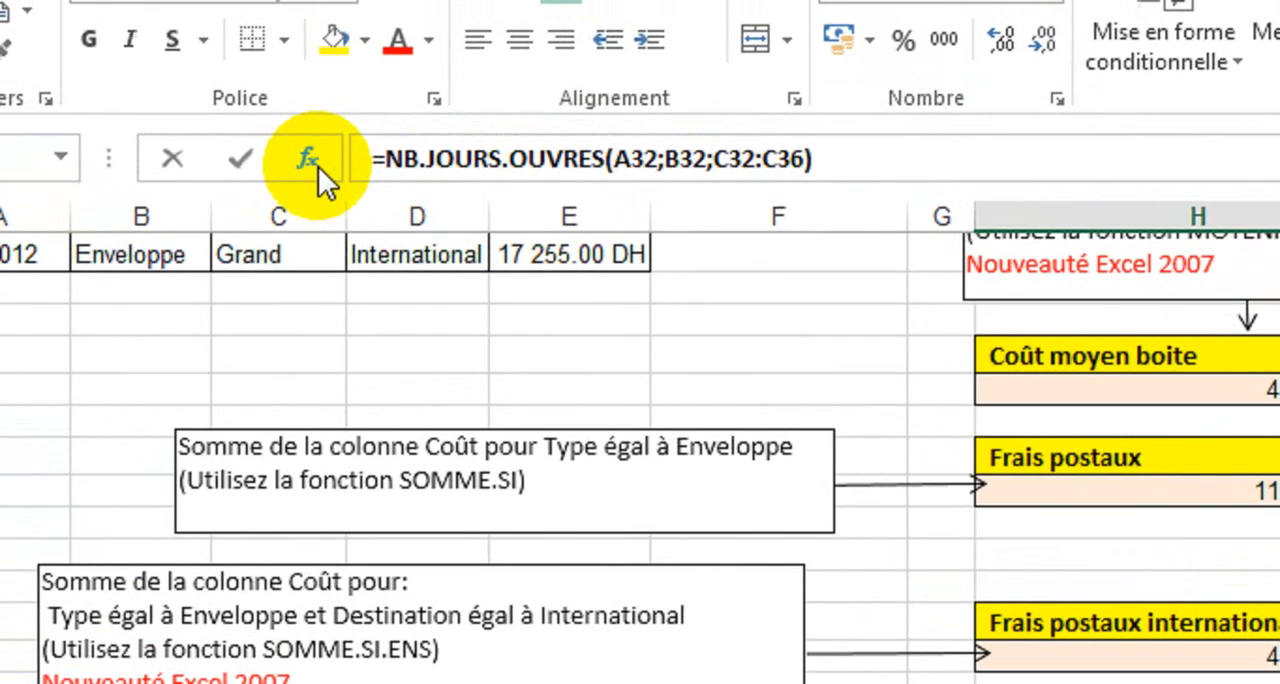
Step: Clear the NB.JOURS.OUVRES formula from the cell below Nombre de jours travaillés
click(318, 166)
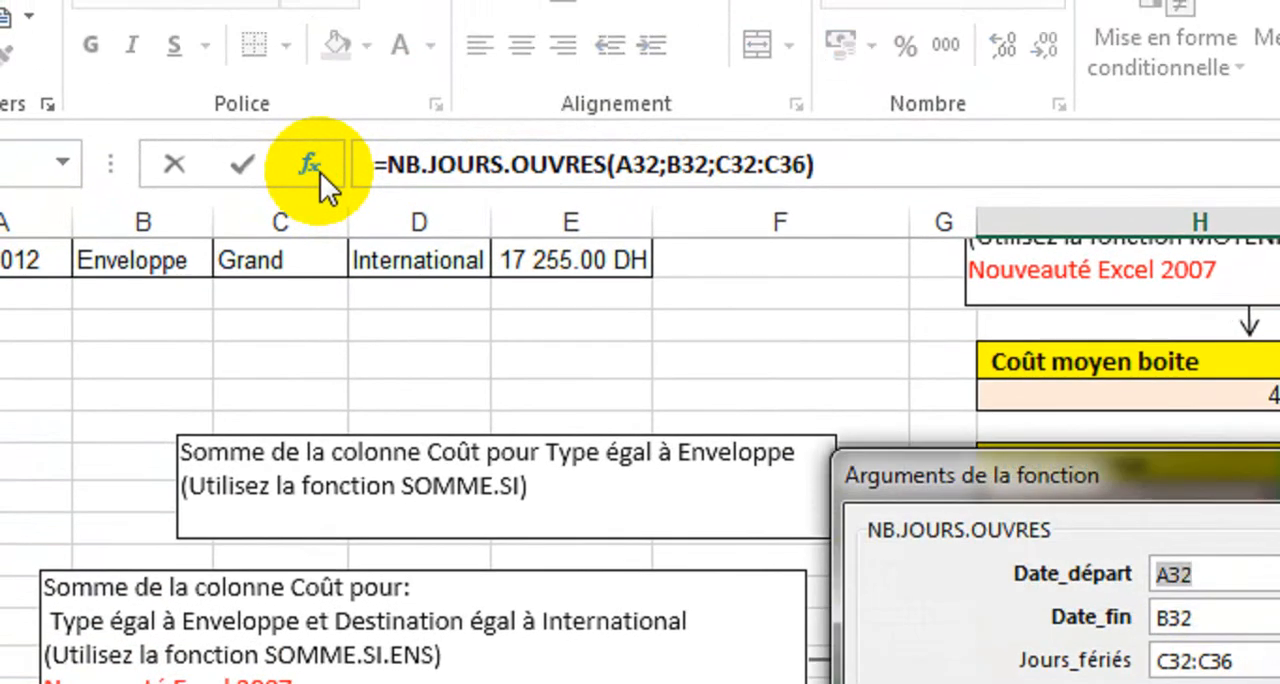
key(Escape)
key(Delete)
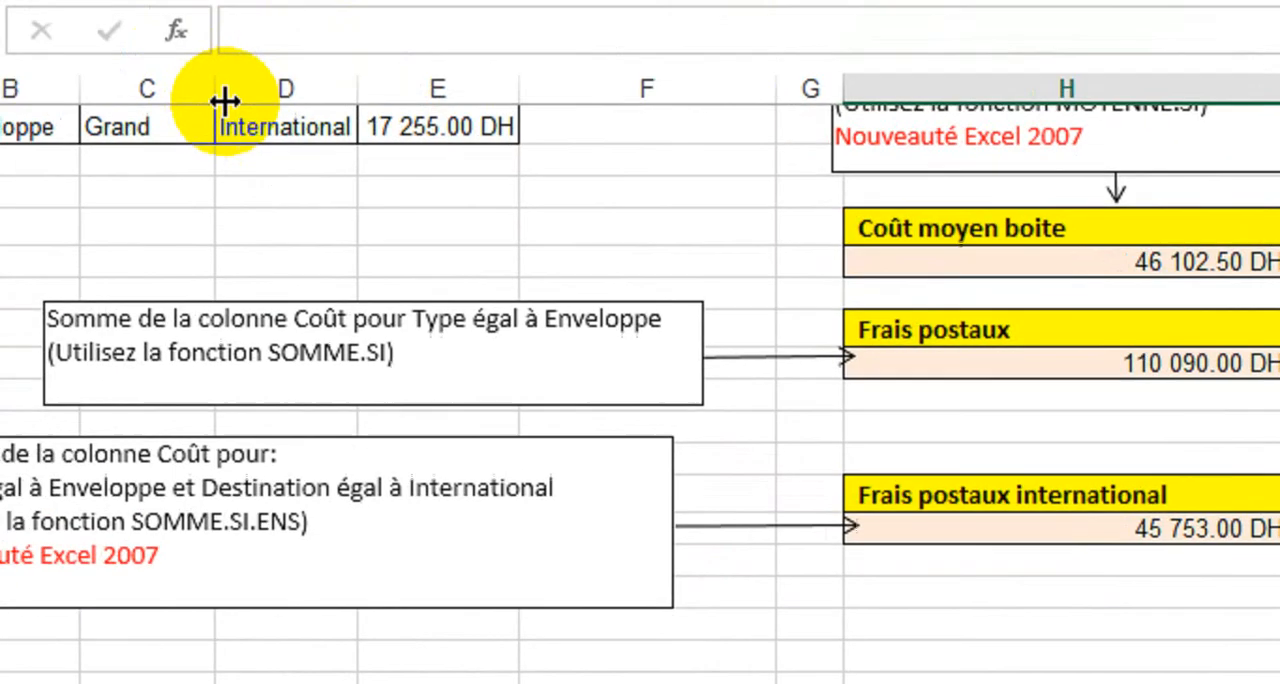
Step: Search the functions for nb.jour and insert NB.JOURS.OUVRES.INTL in the cell below Nombre de jours travaillés
click(277, 123)
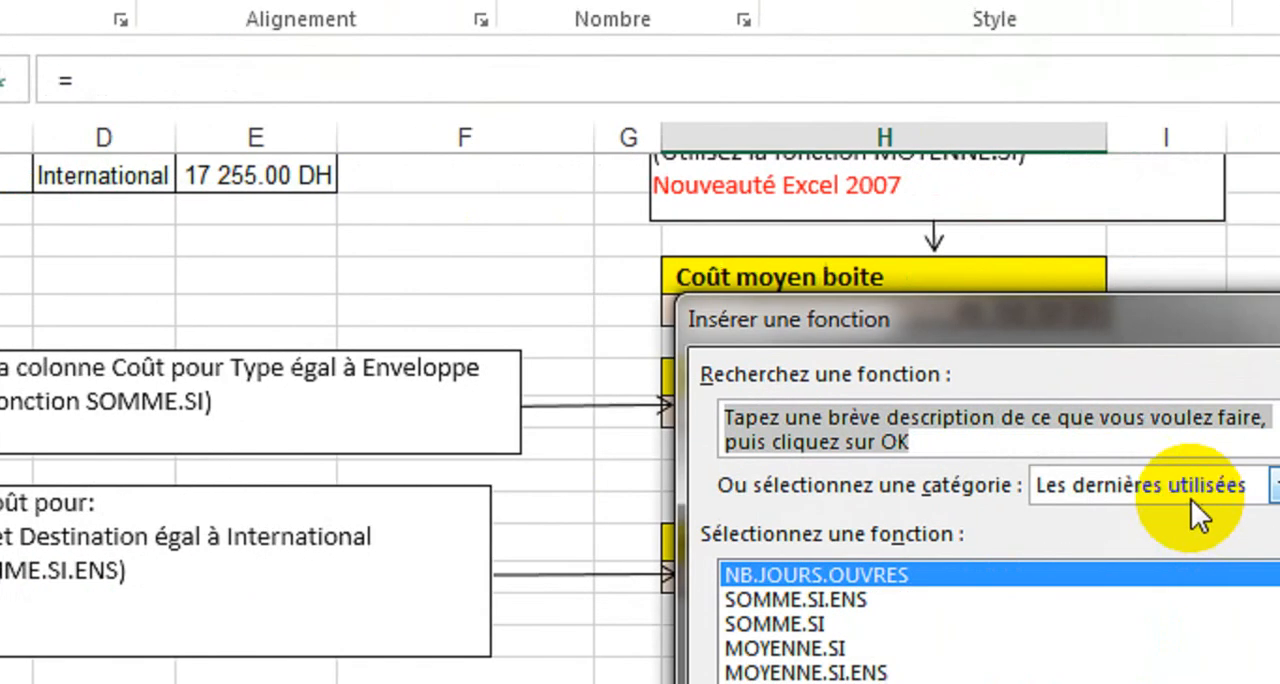
text(nb.)
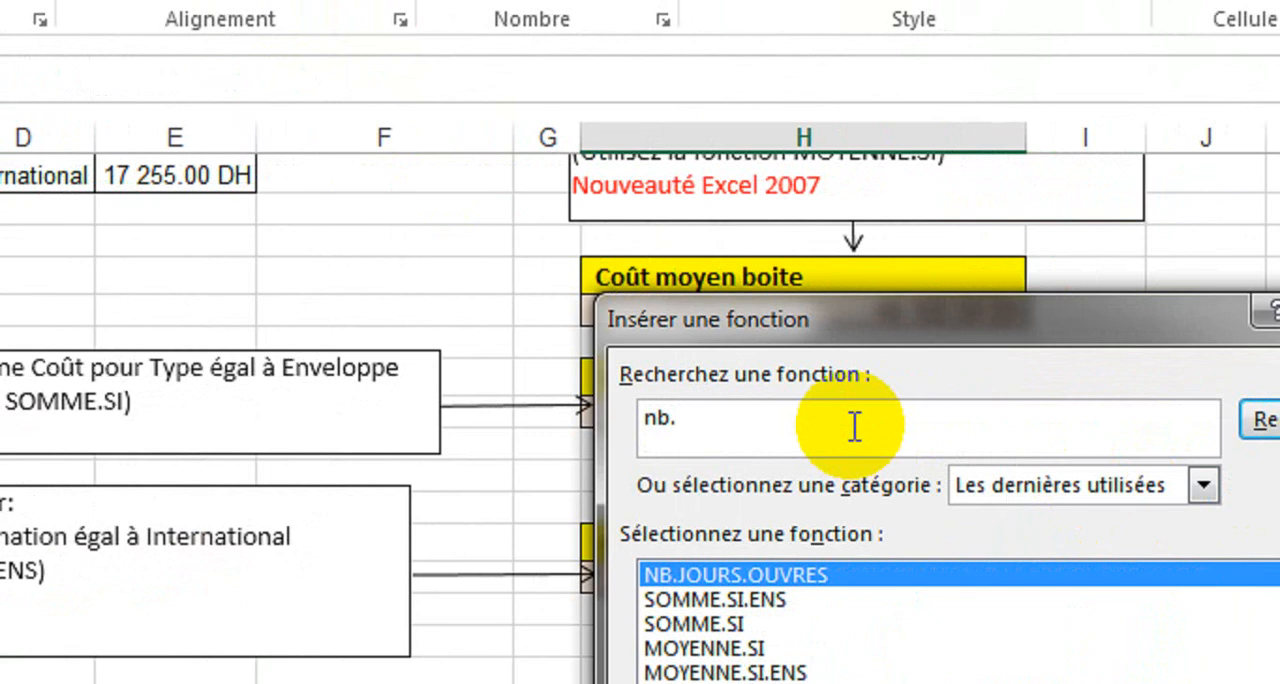
text(jour)
key(Return)
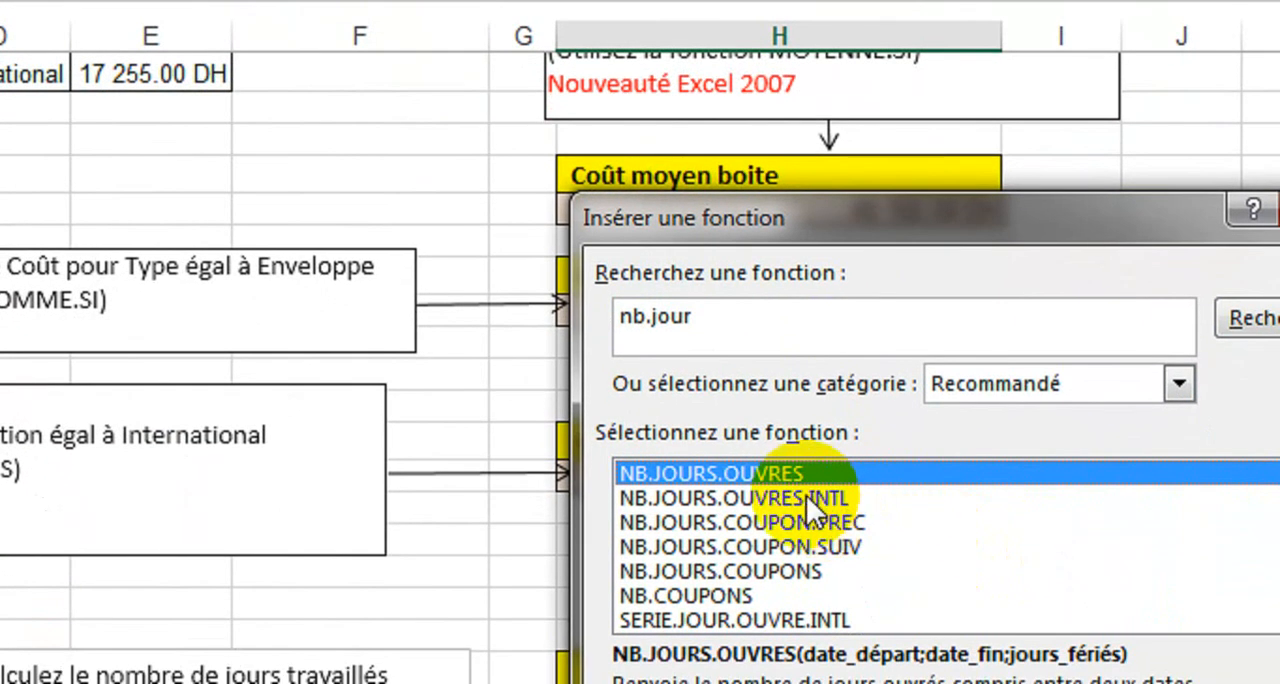
click(785, 495)
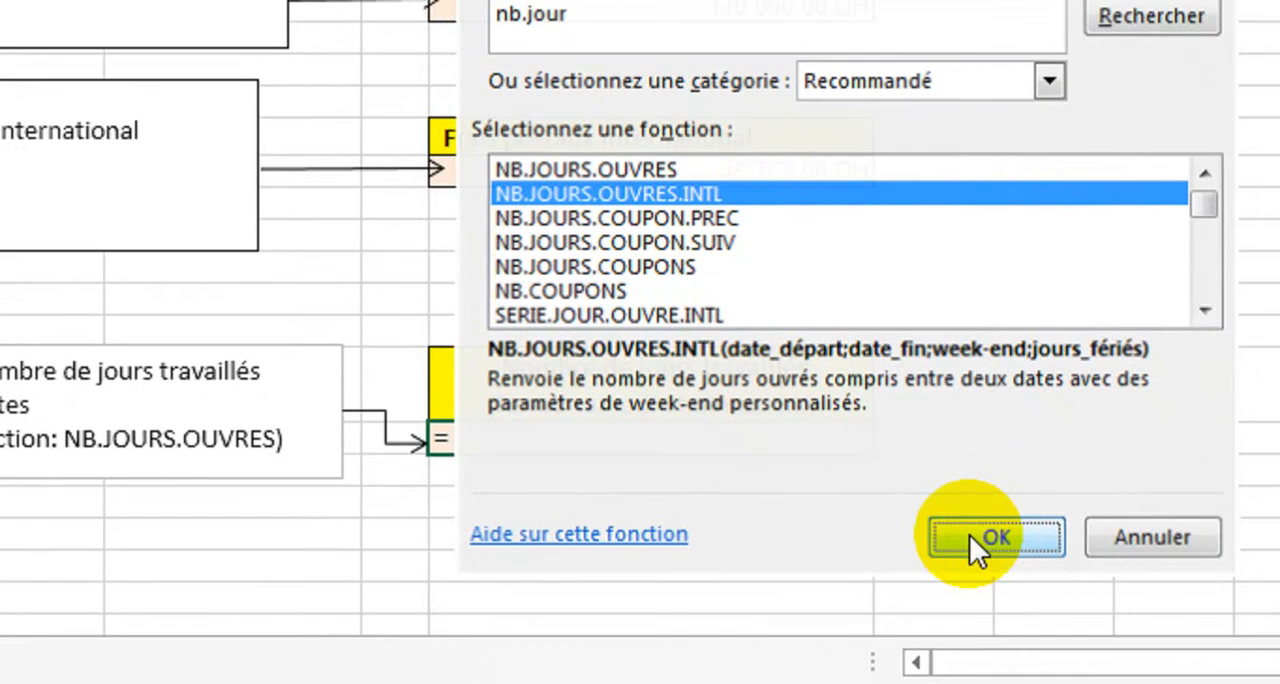
click(969, 534)
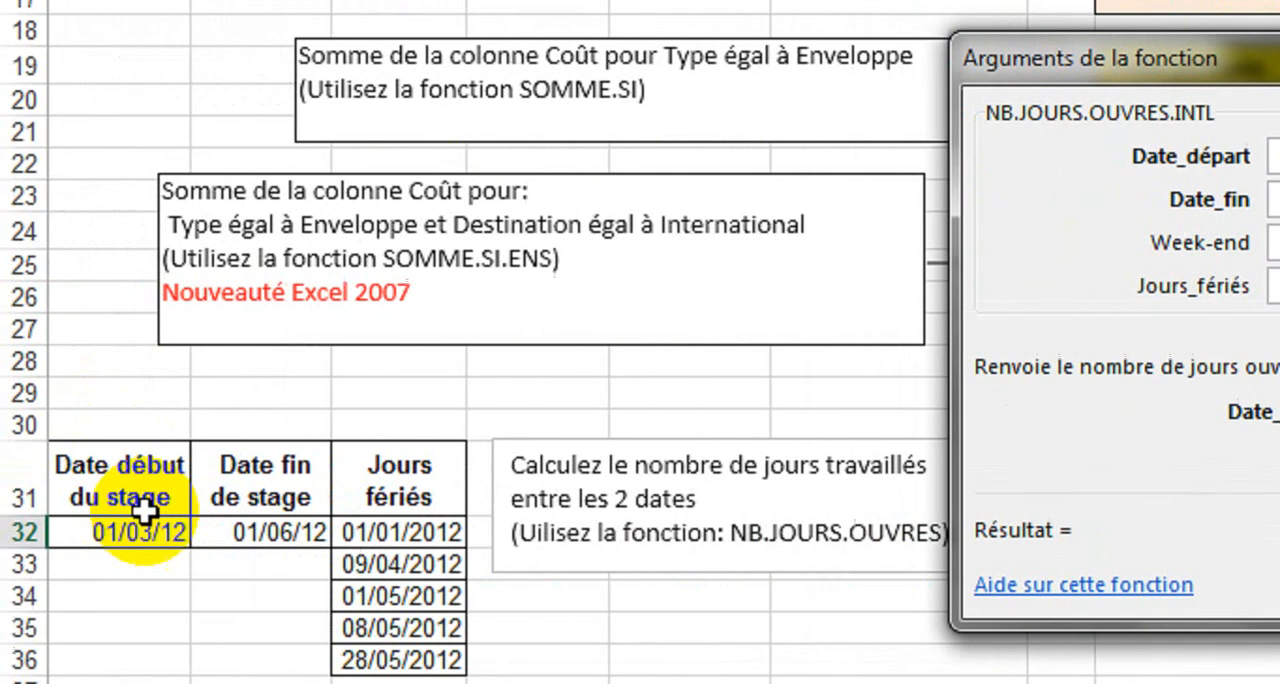
Step: Fill the NB.JOURS.OUVRES.INTL arguments with A32 as the start date, B32 as the end date and C32:C36 as the holidays
click(0, 520)
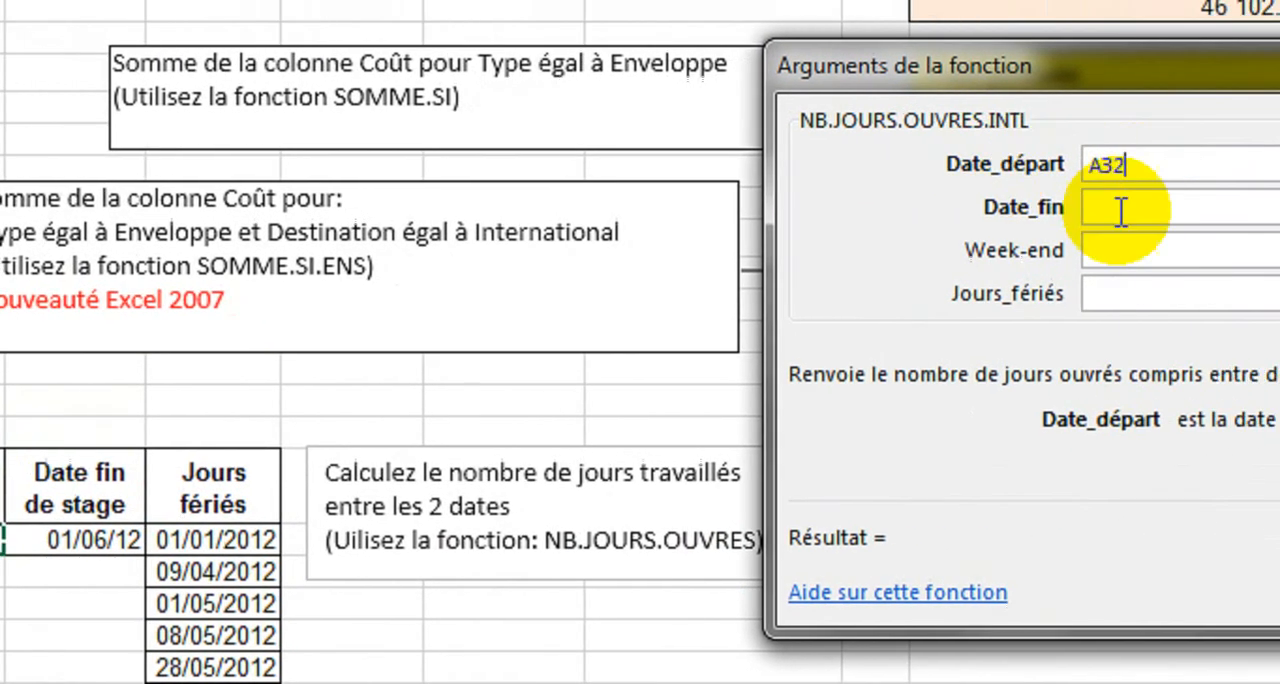
click(1121, 210)
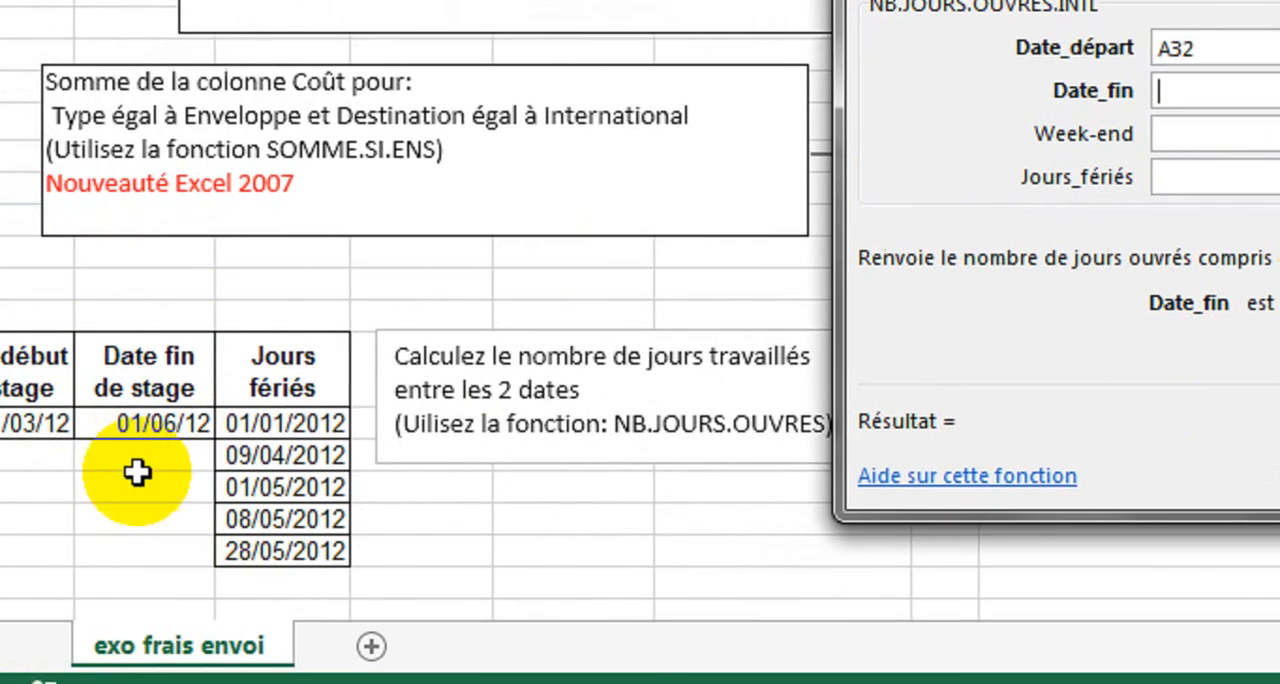
click(135, 420)
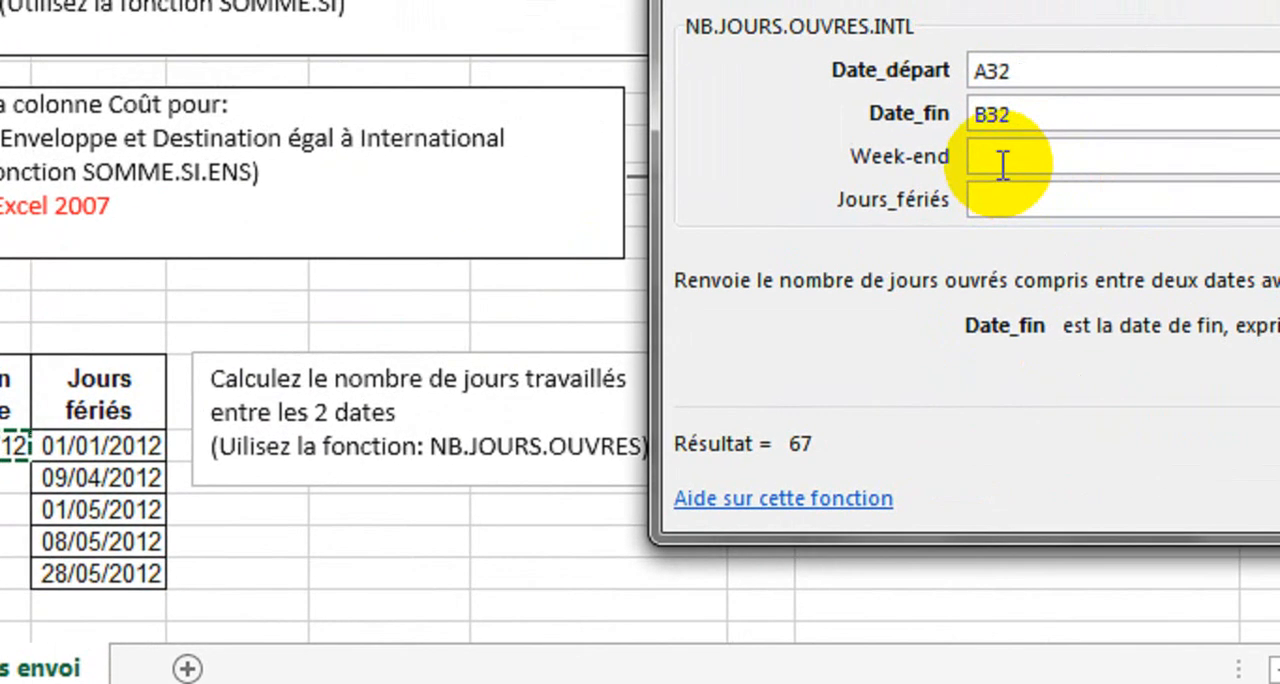
click(1103, 135)
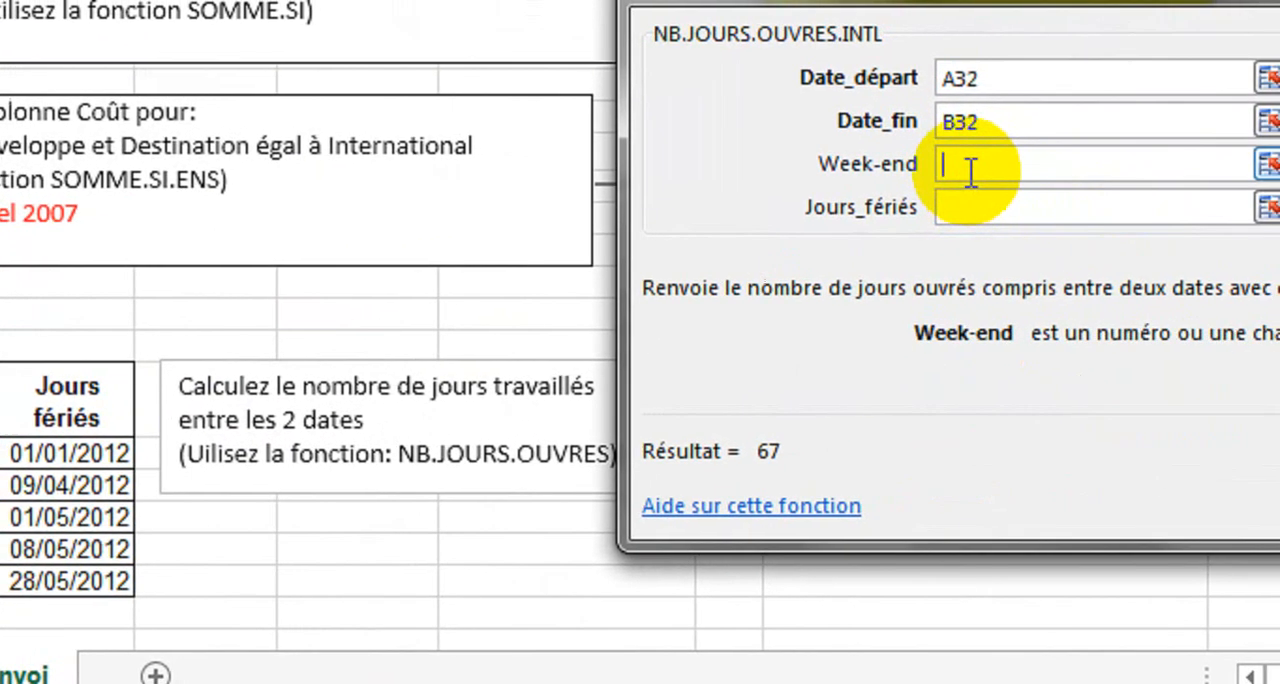
click(1097, 180)
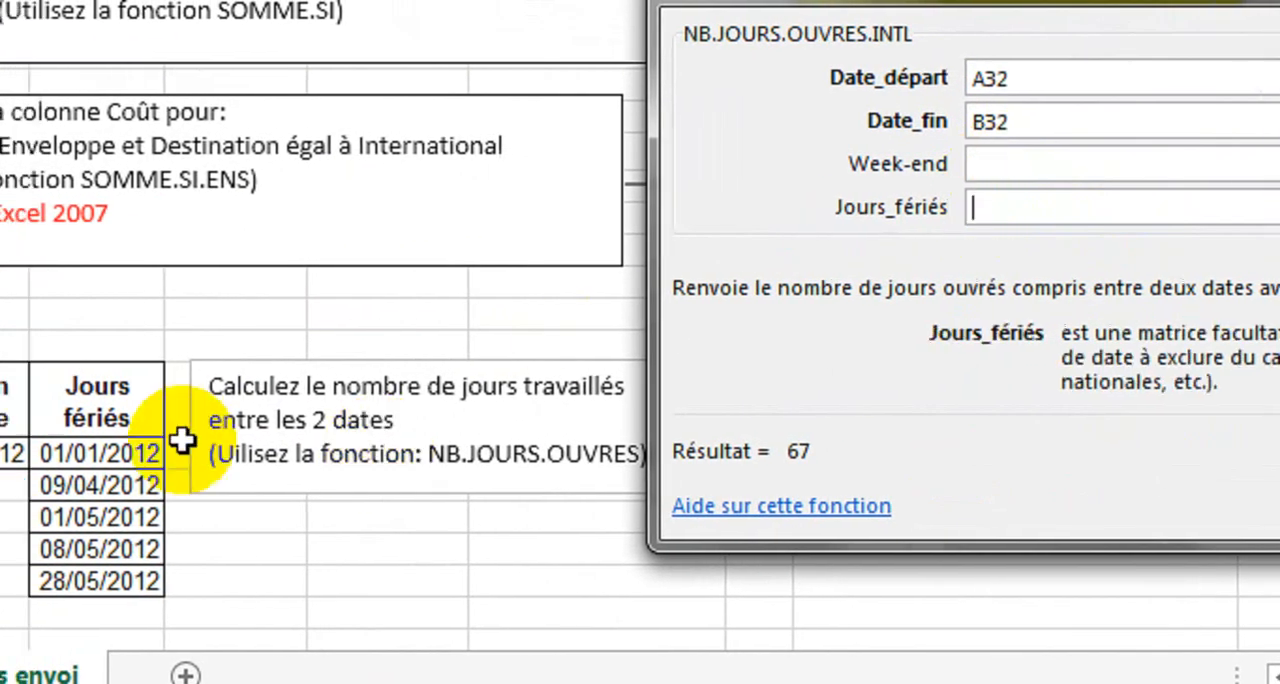
drag(72, 455, 72, 574)
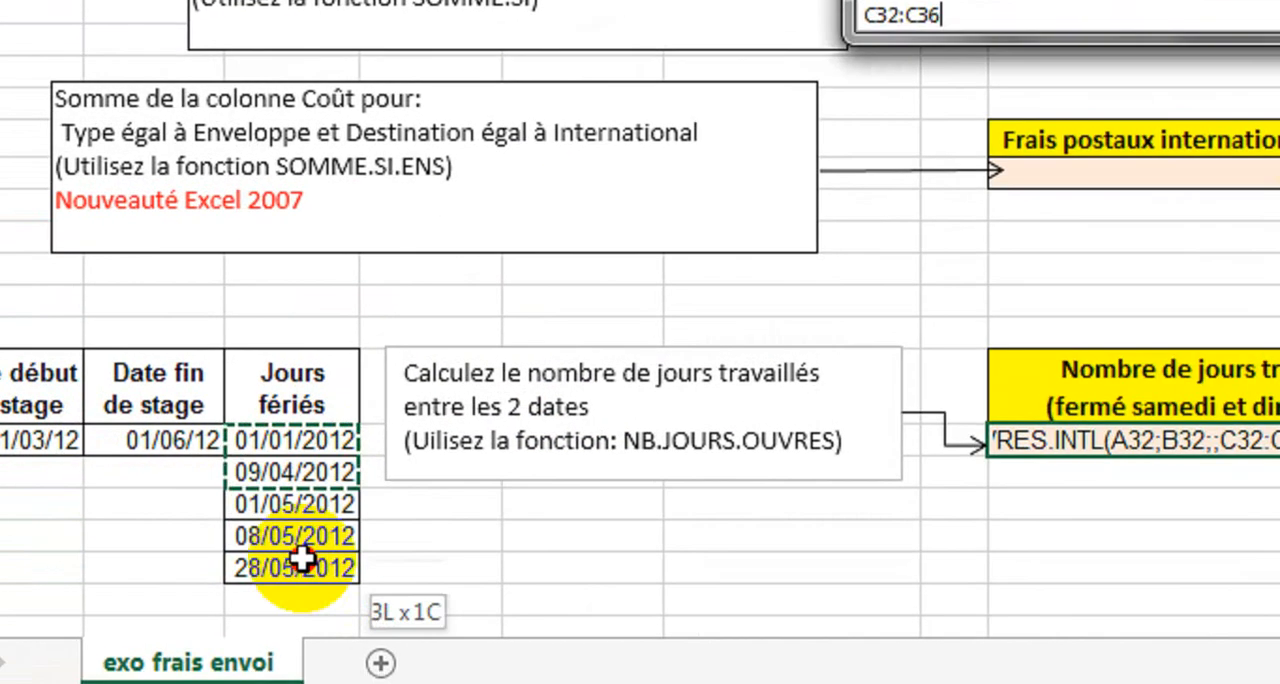
drag(300, 560, 303, 575)
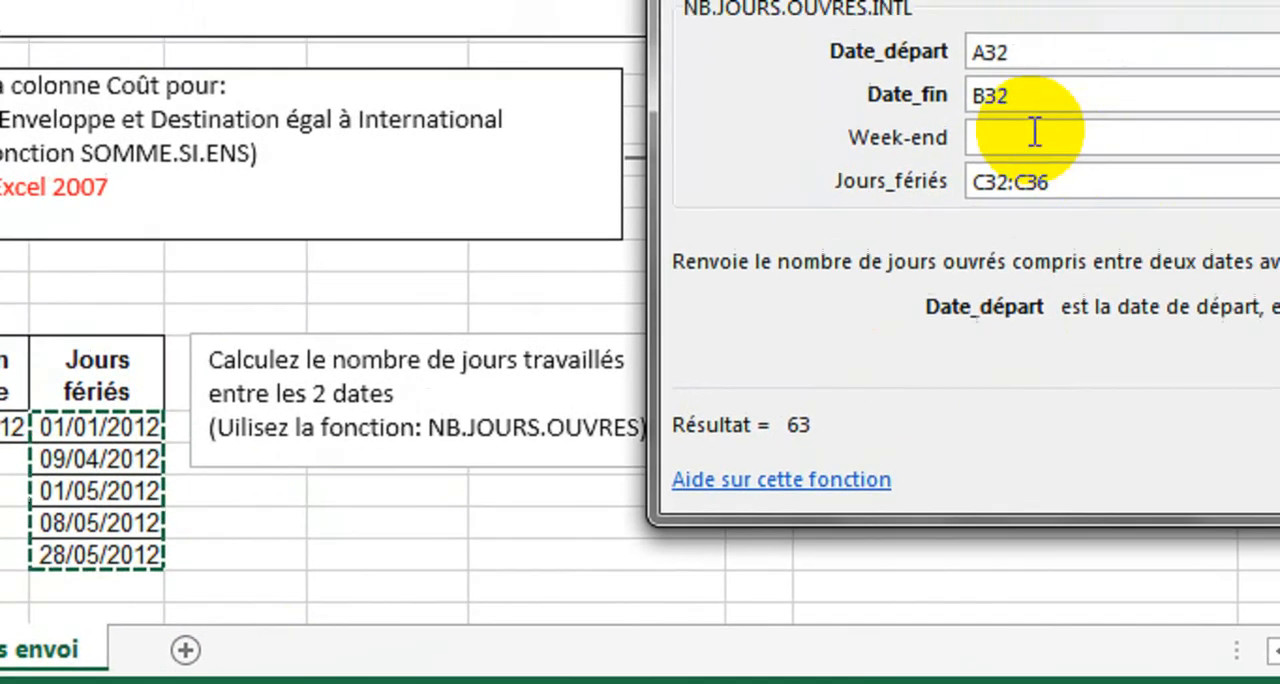
Step: Set the Week-end argument to 1 and enter the NB.JOURS.OUVRES.INTL function in the cell
click(1035, 135)
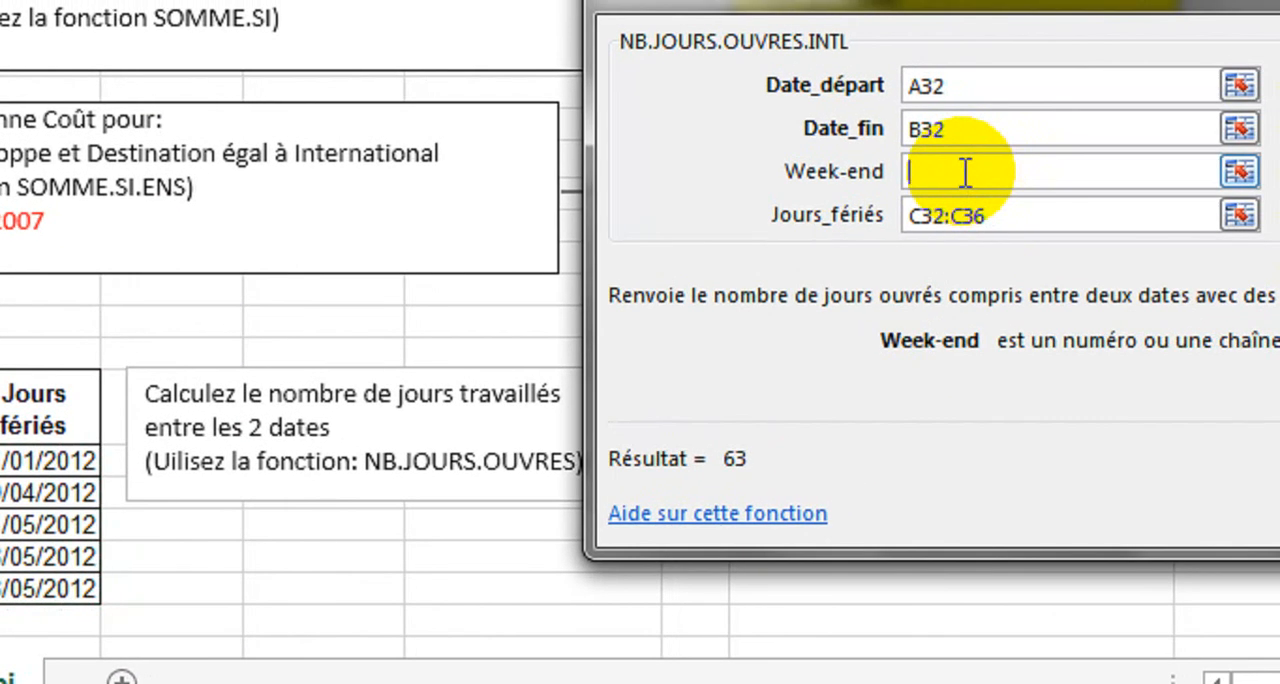
text(1)
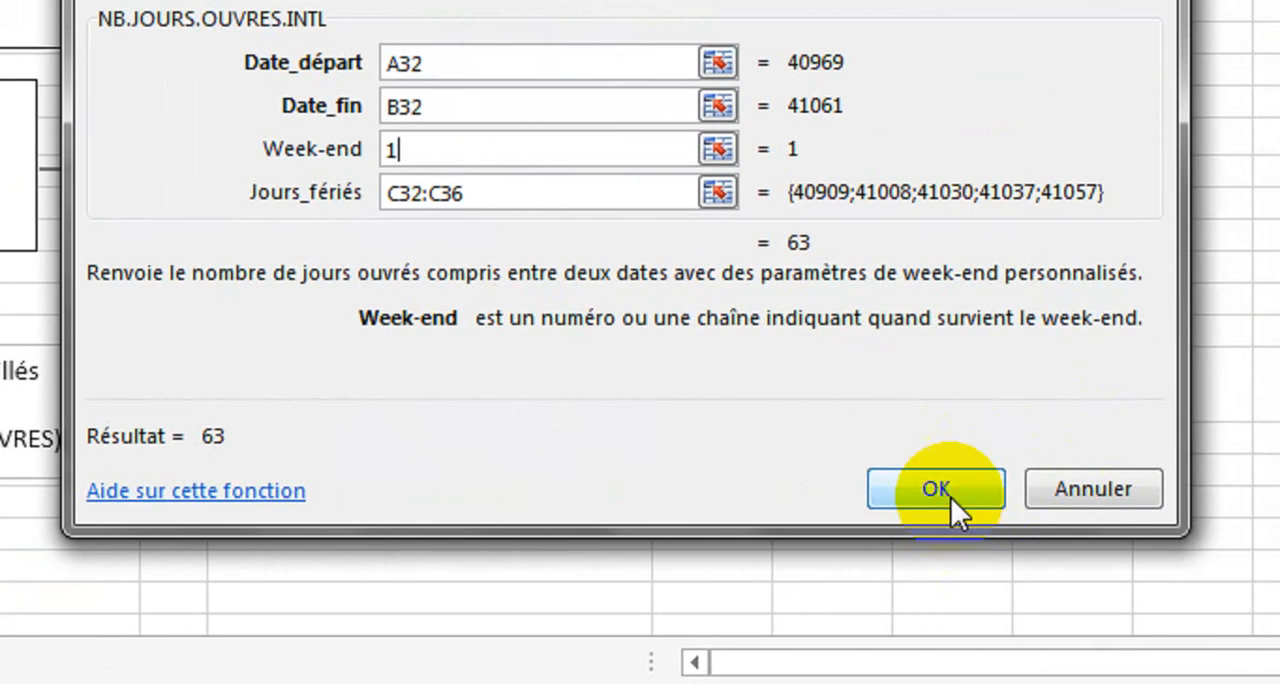
click(1070, 512)
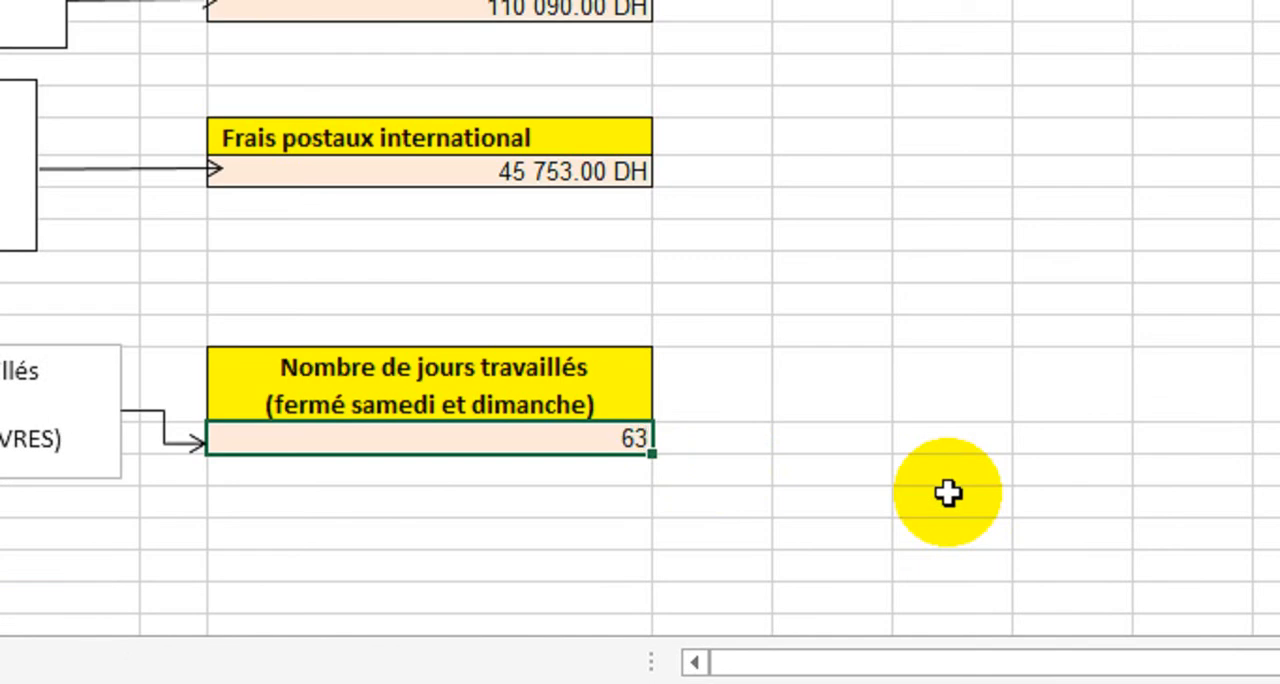
Step: Change the week-end argument in the formula below Nombre de jours travaillés to 11, Dimanche uniquement
double_click(602, 438)
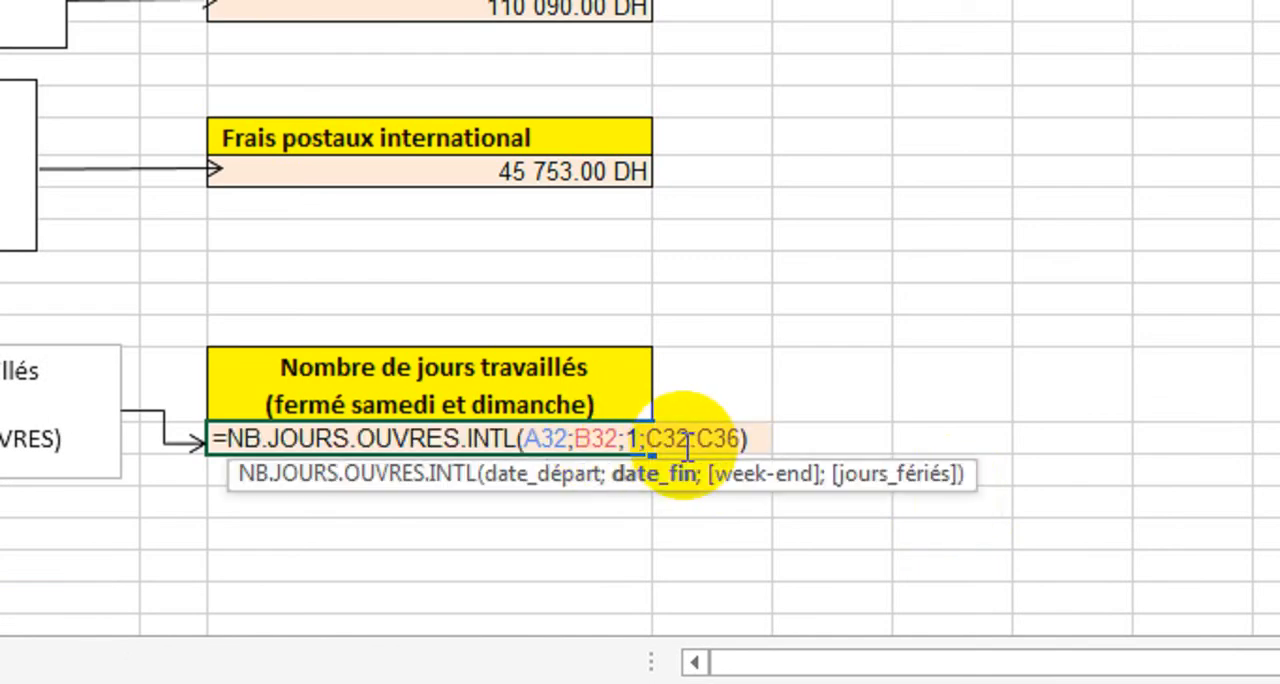
click(637, 439)
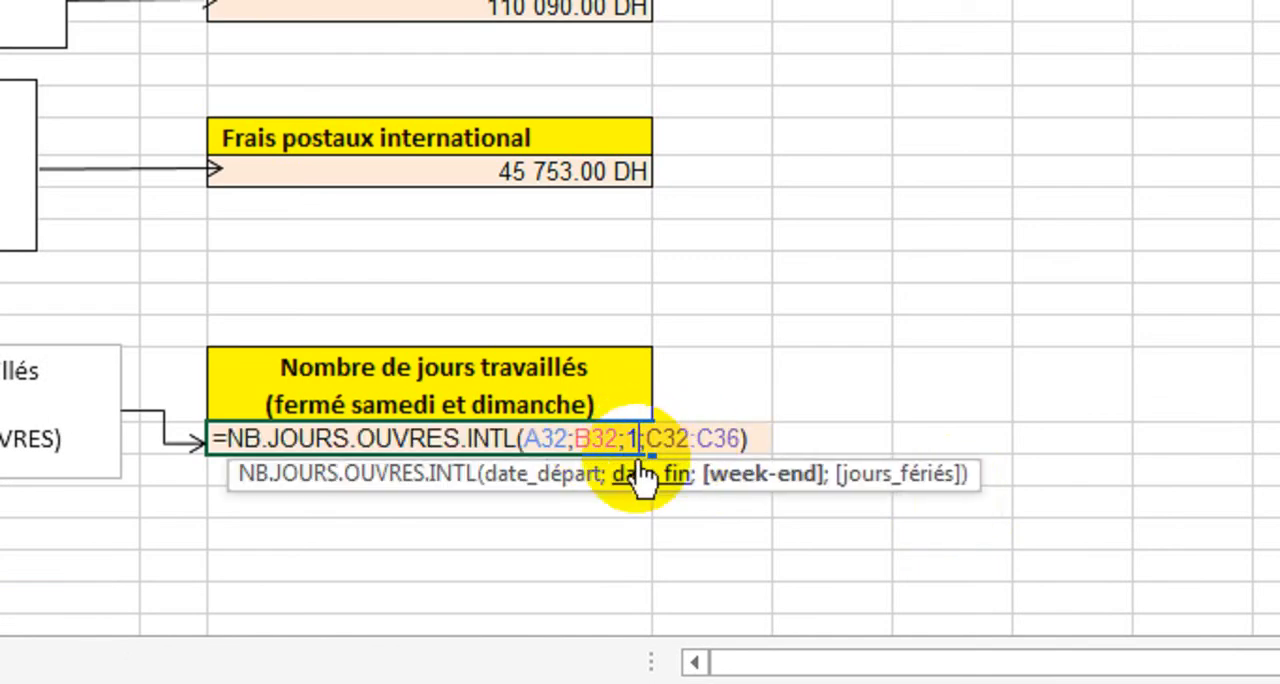
key(BackSpace)
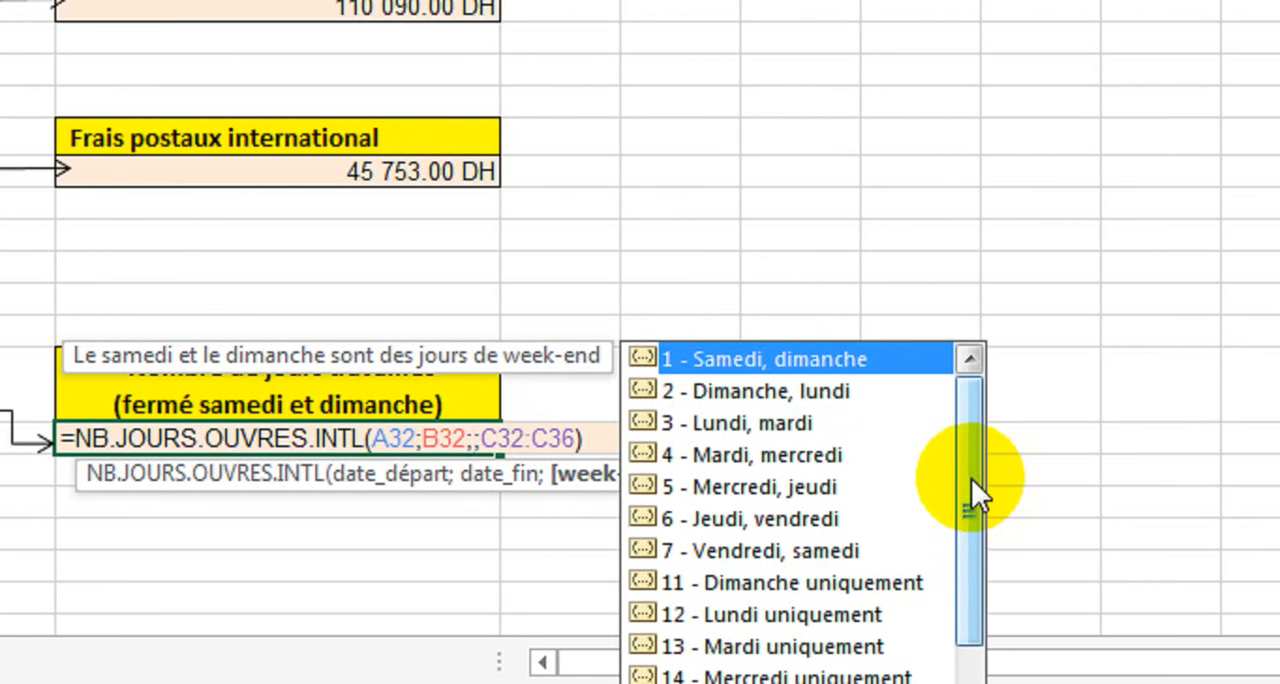
drag(1120, 480, 1120, 488)
drag(960, 488, 962, 512)
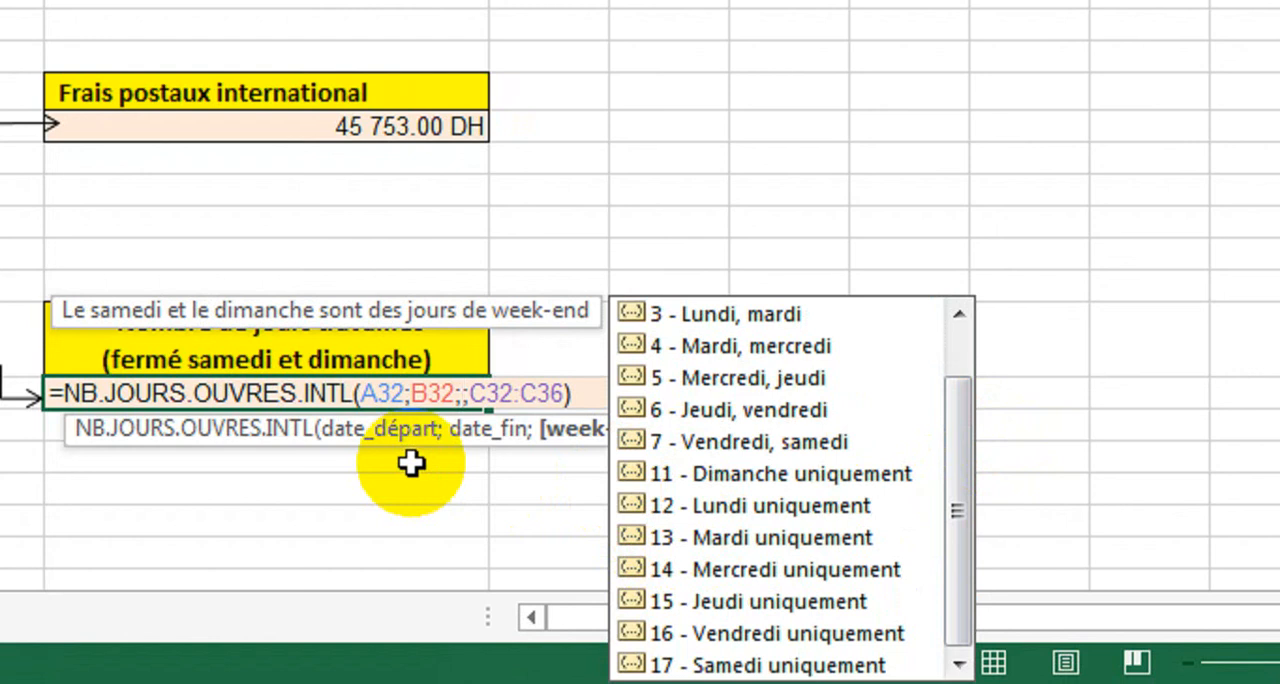
text(11)
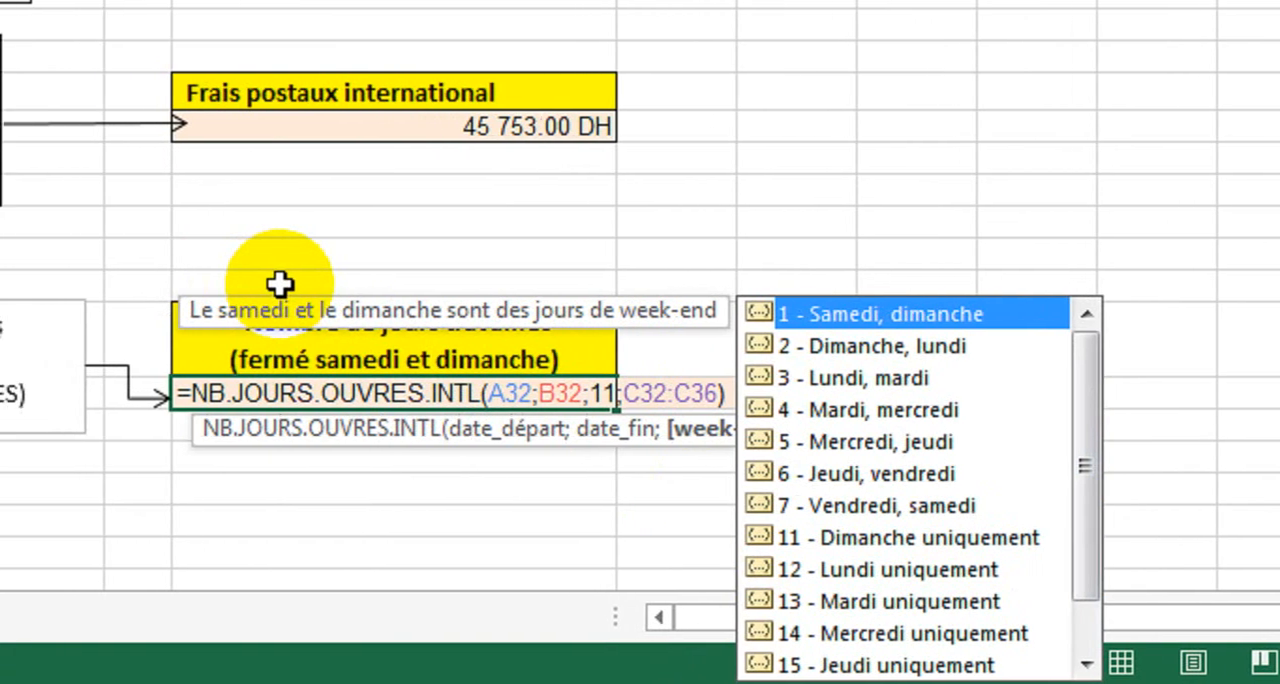
key(Return)
click(475, 396)
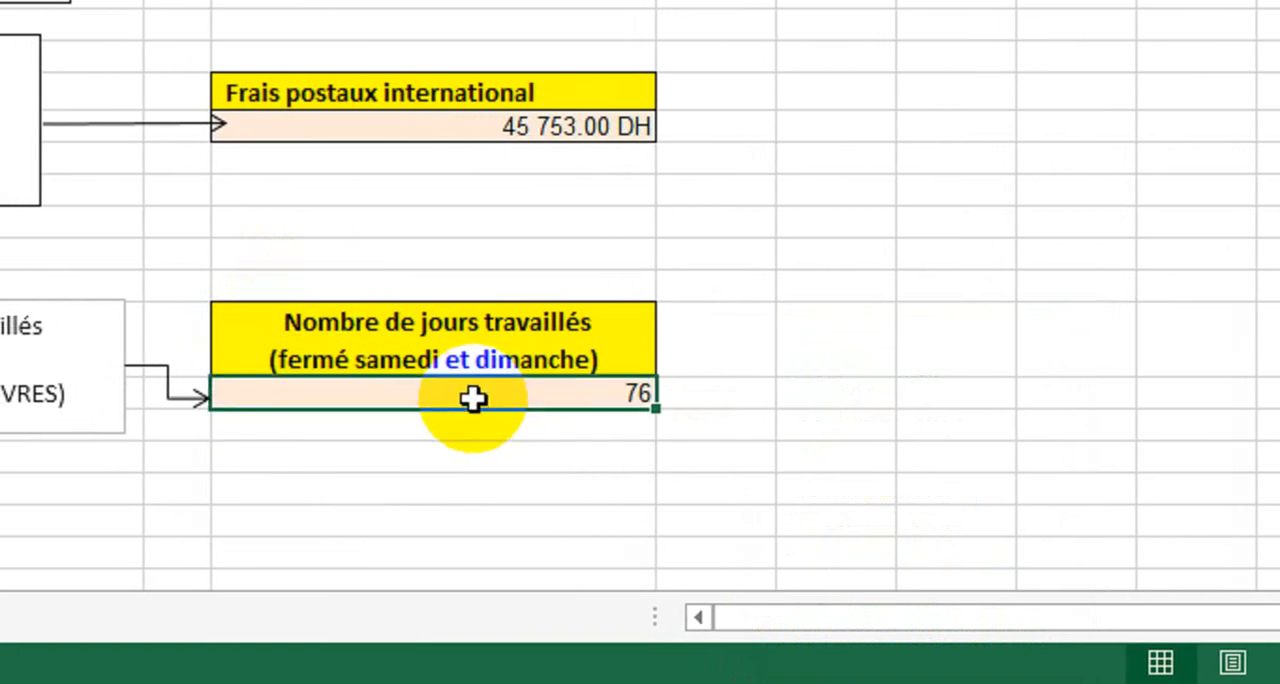